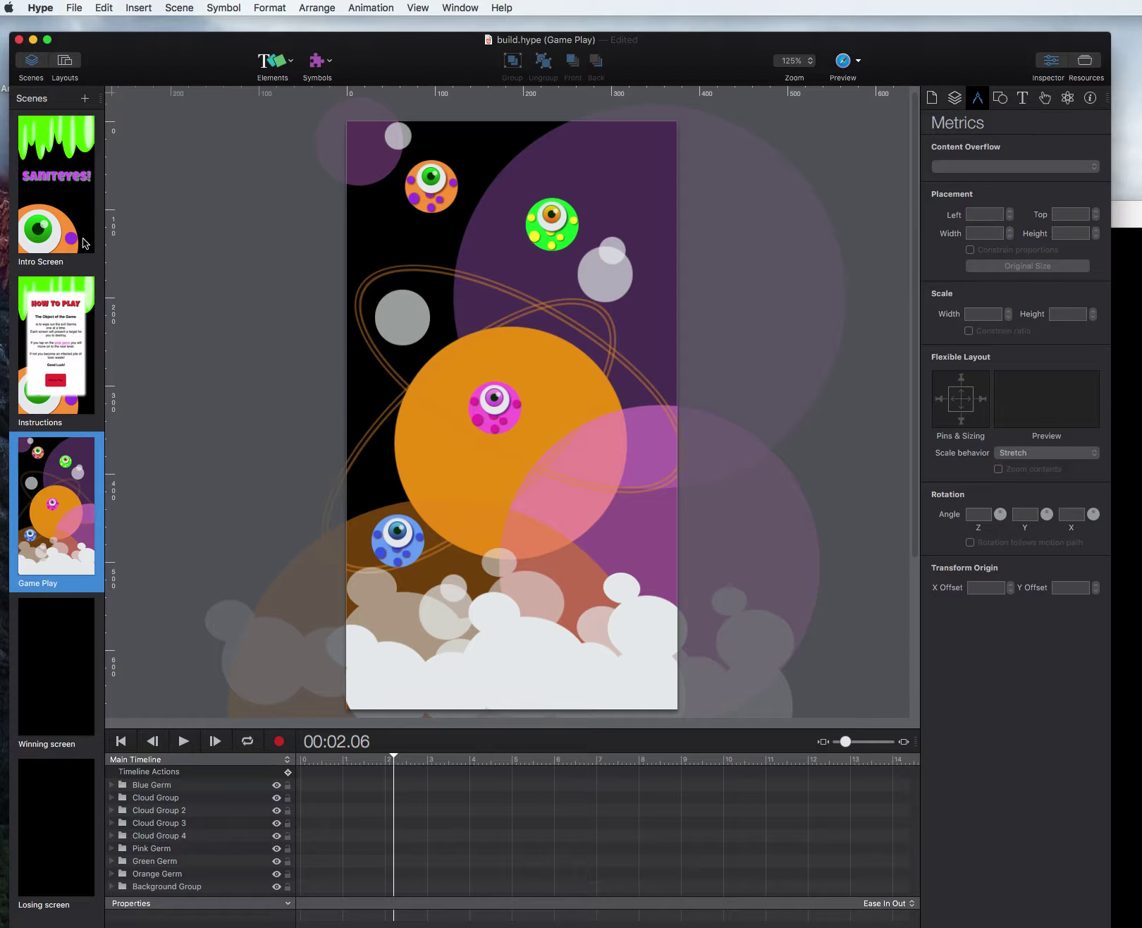
# Switch to the open physics primer.hype document
pyautogui.click(213, 232)
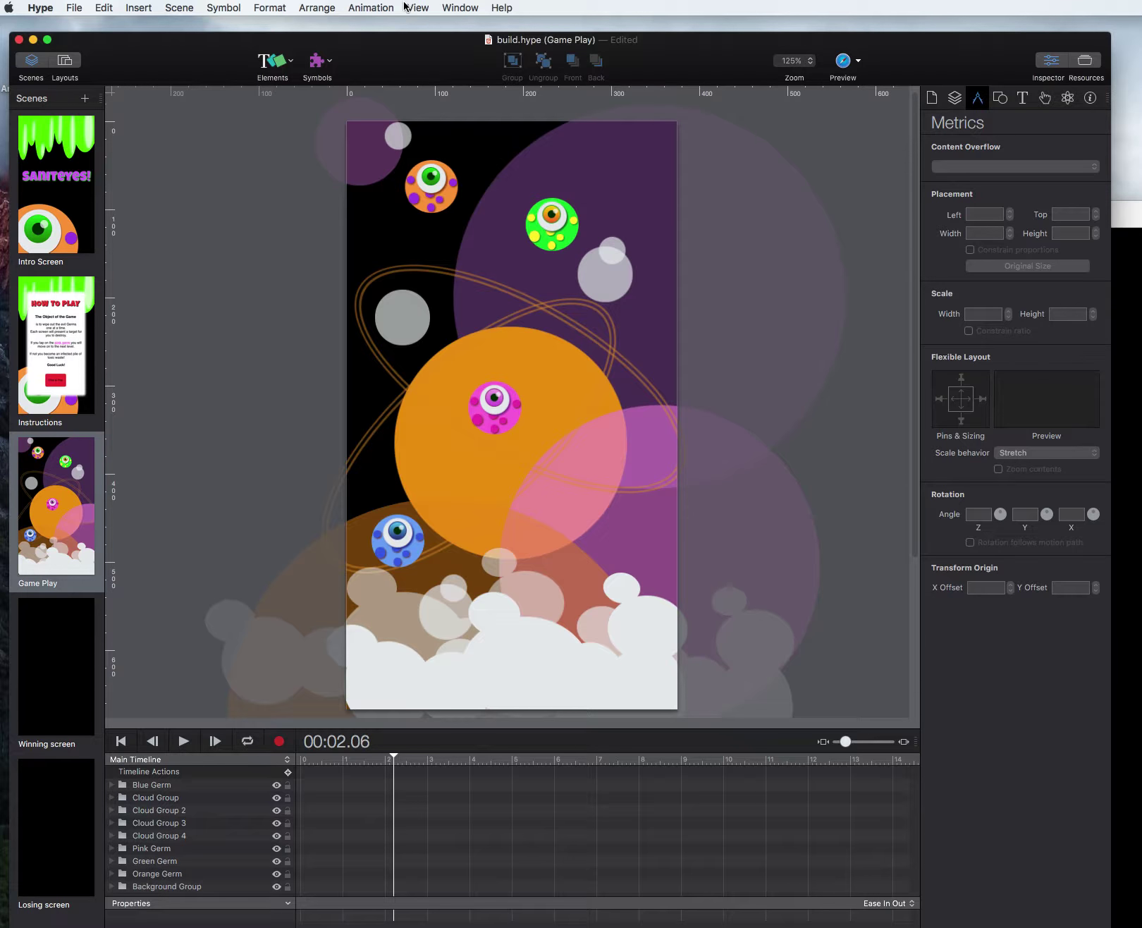
pyautogui.click(462, 7)
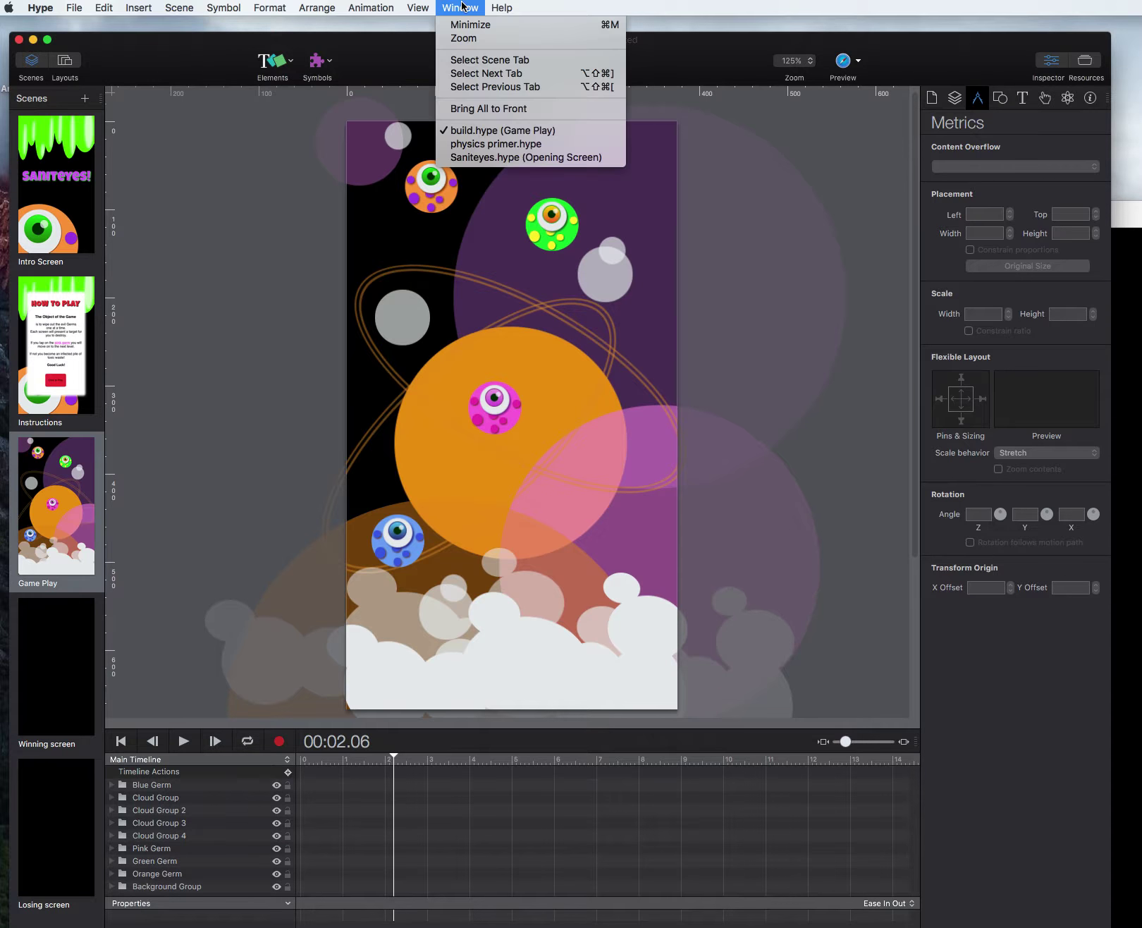
pyautogui.click(484, 144)
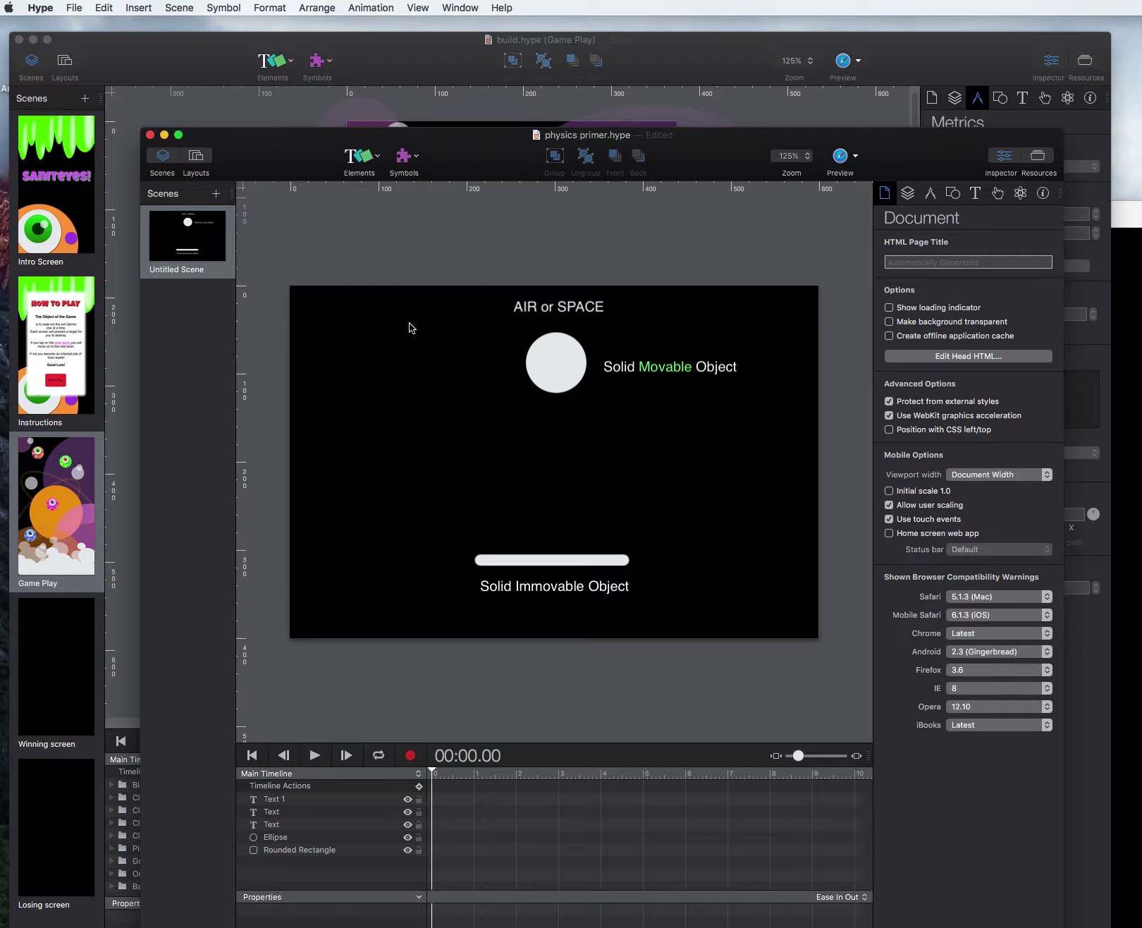
# Nudge the white circle slightly lower beside its Solid Movable Object label and shift the rounded bar marginally right above its label
pyautogui.click(562, 366)
pyautogui.moveTo(562, 363)
pyautogui.mouseDown()
pyautogui.moveTo(561, 380)
pyautogui.moveTo(562, 368)
pyautogui.moveTo(534, 393)
pyautogui.moveTo(548, 371)
pyautogui.mouseUp()
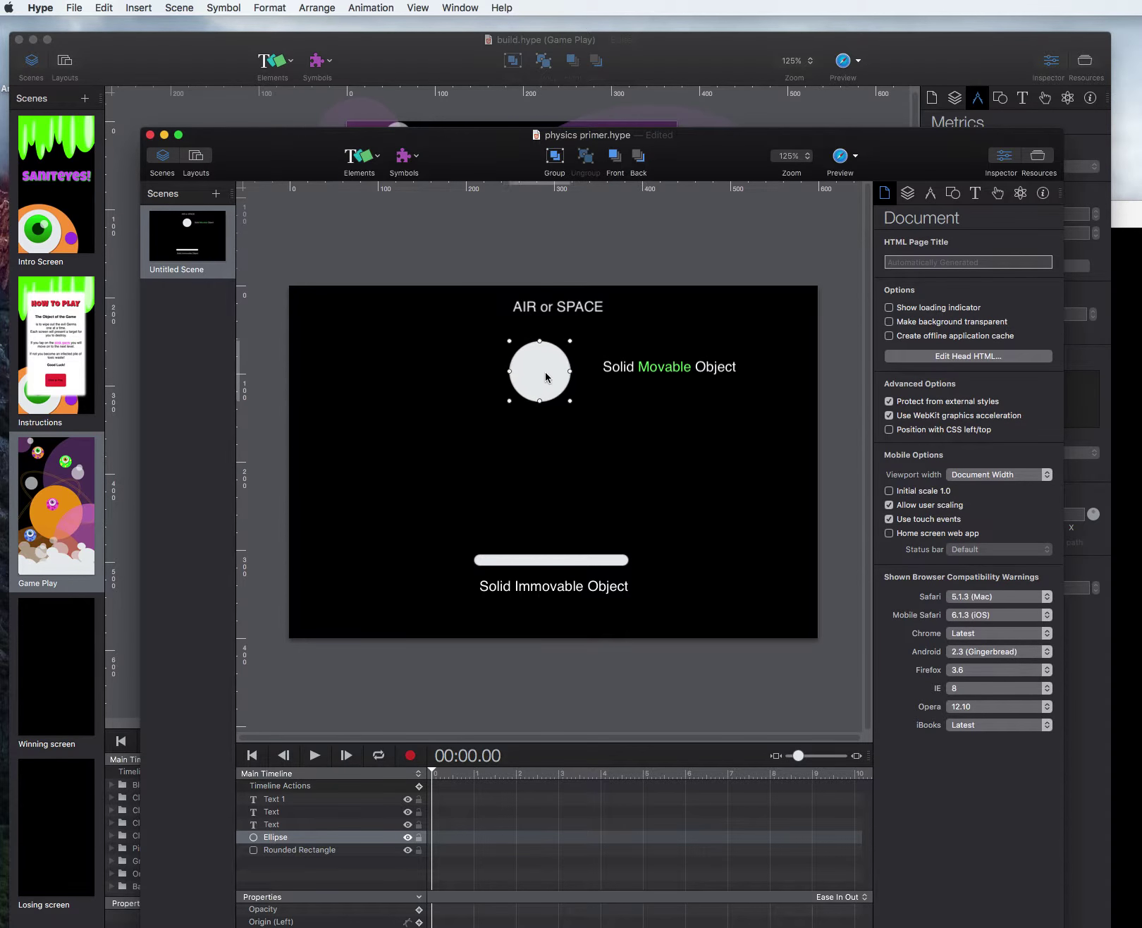
pyautogui.click(596, 562)
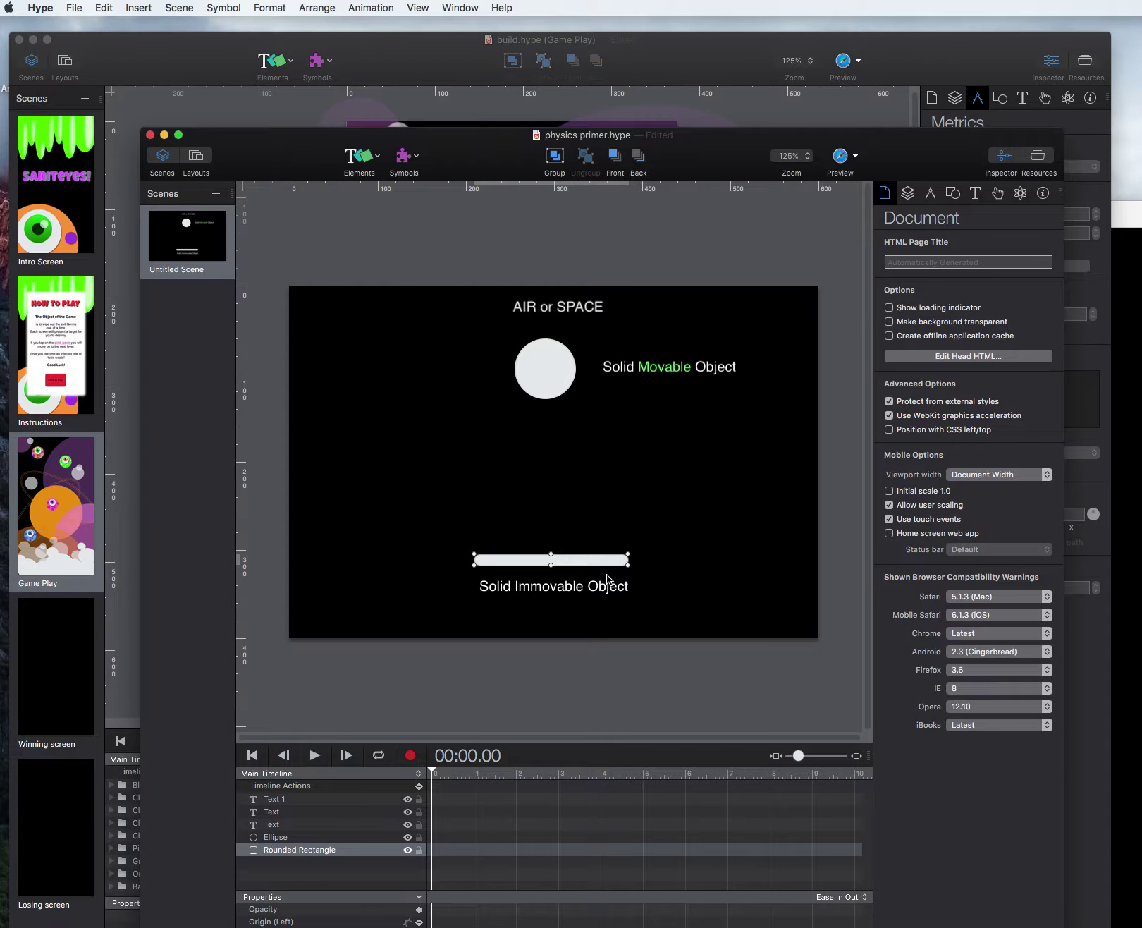
pyautogui.moveTo(599, 566); pyautogui.dragTo(602, 568)
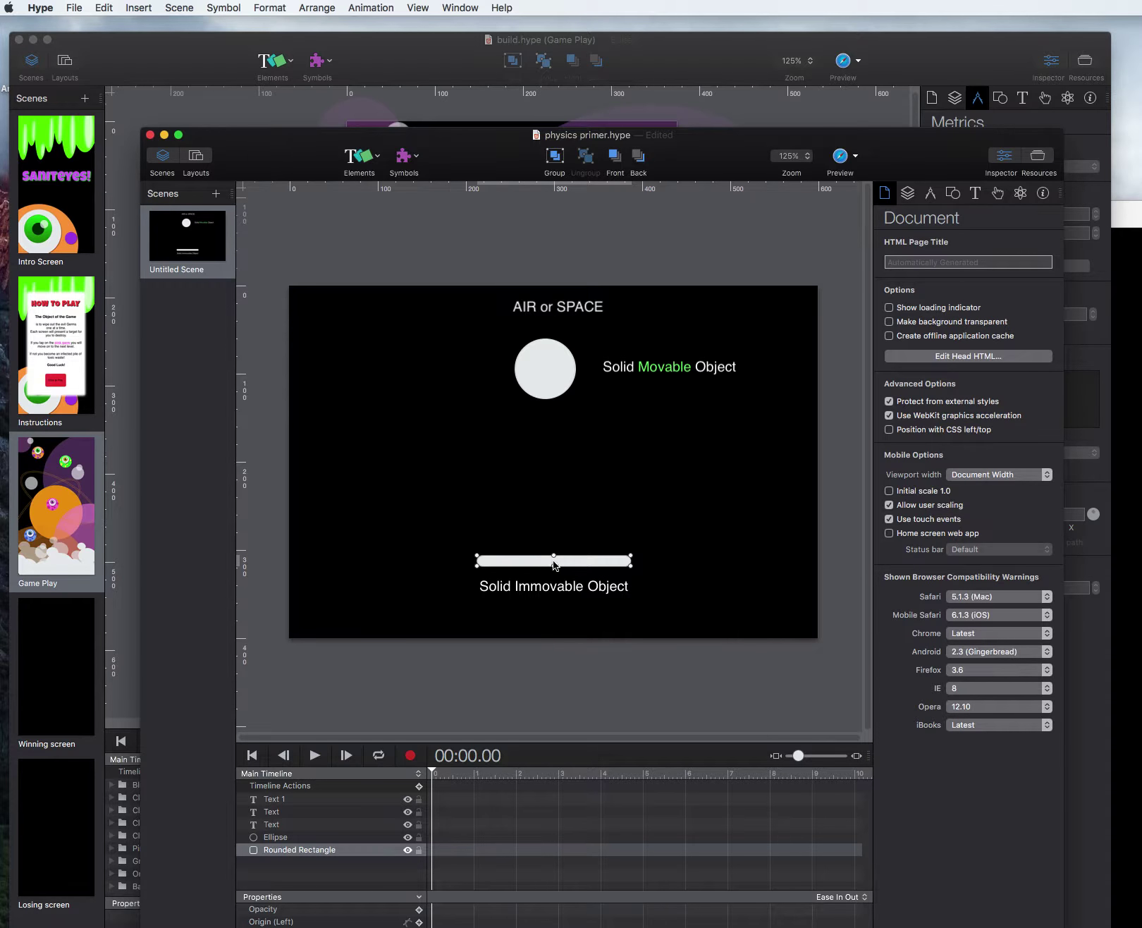
pyautogui.click(559, 356)
pyautogui.moveTo(559, 353)
pyautogui.mouseDown()
pyautogui.moveTo(566, 513)
pyautogui.moveTo(571, 347)
pyautogui.moveTo(556, 520)
pyautogui.moveTo(568, 338)
pyautogui.moveTo(568, 523)
pyautogui.moveTo(570, 357)
pyautogui.mouseUp()
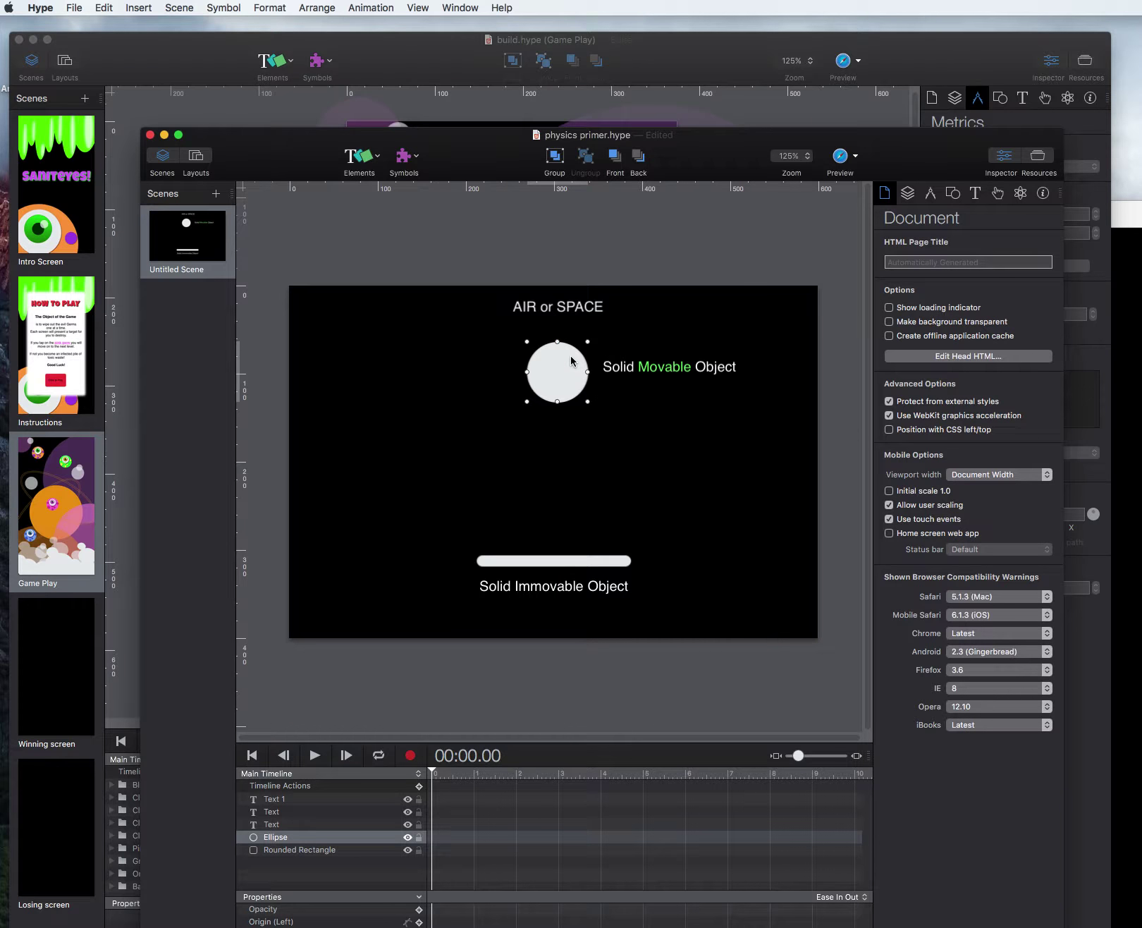
pyautogui.click(630, 423)
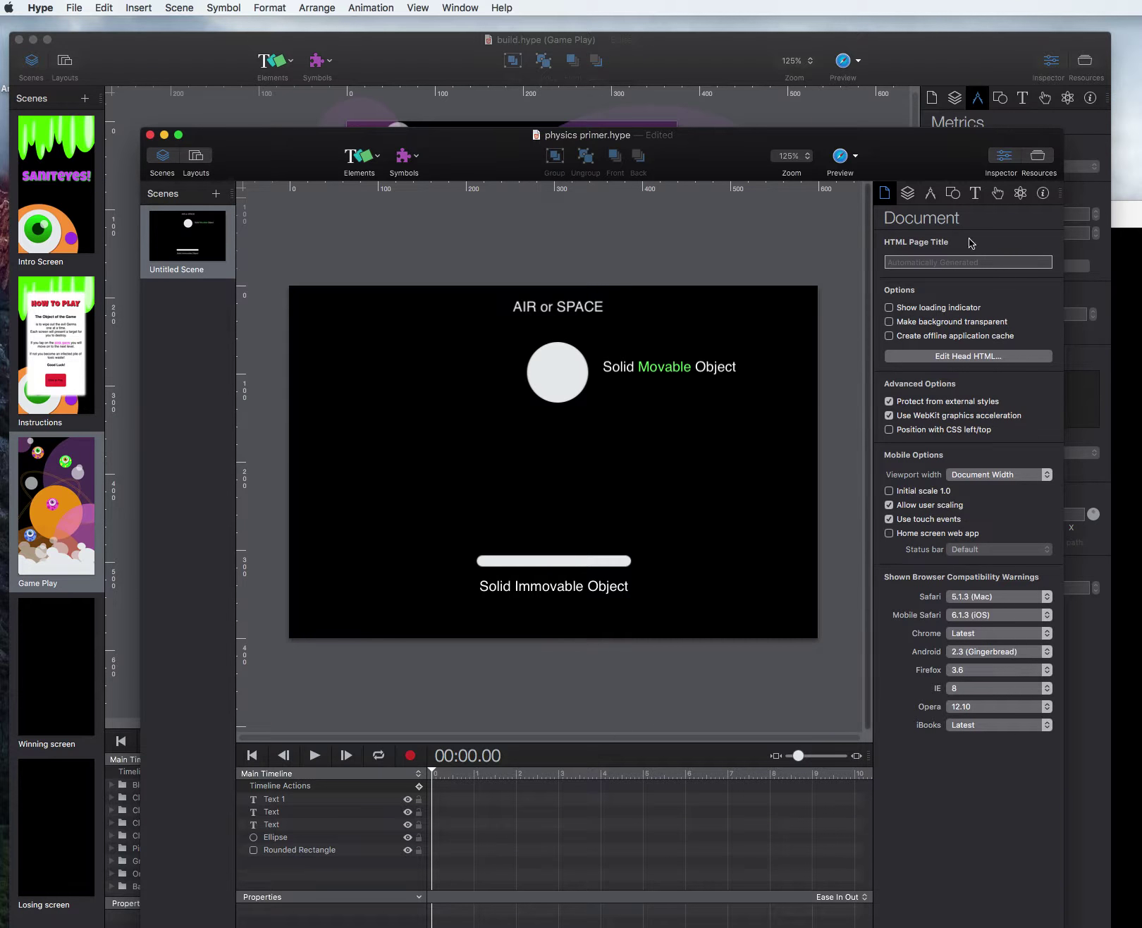
# Open the physics settings and examine the element physics types and values of the circle and the rounded bar
pyautogui.click(1020, 193)
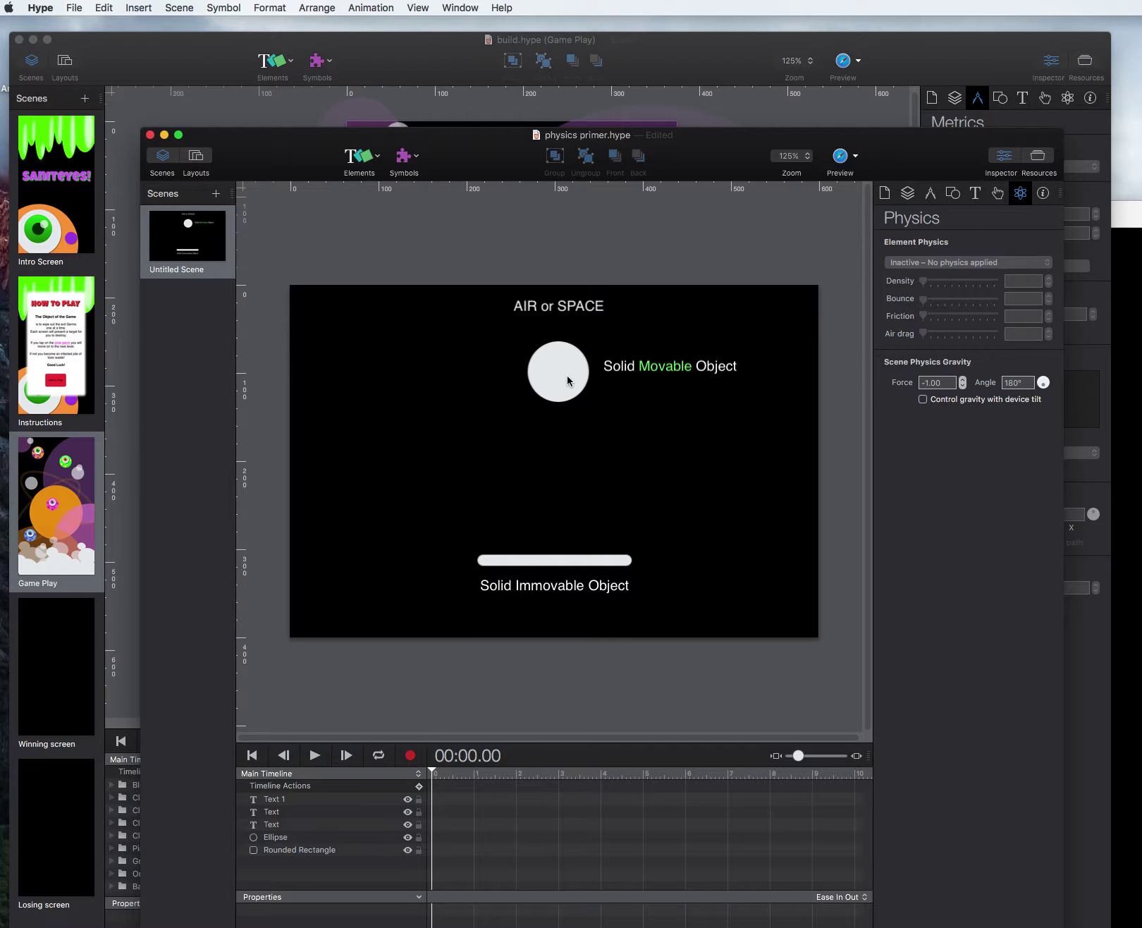
pyautogui.click(567, 375)
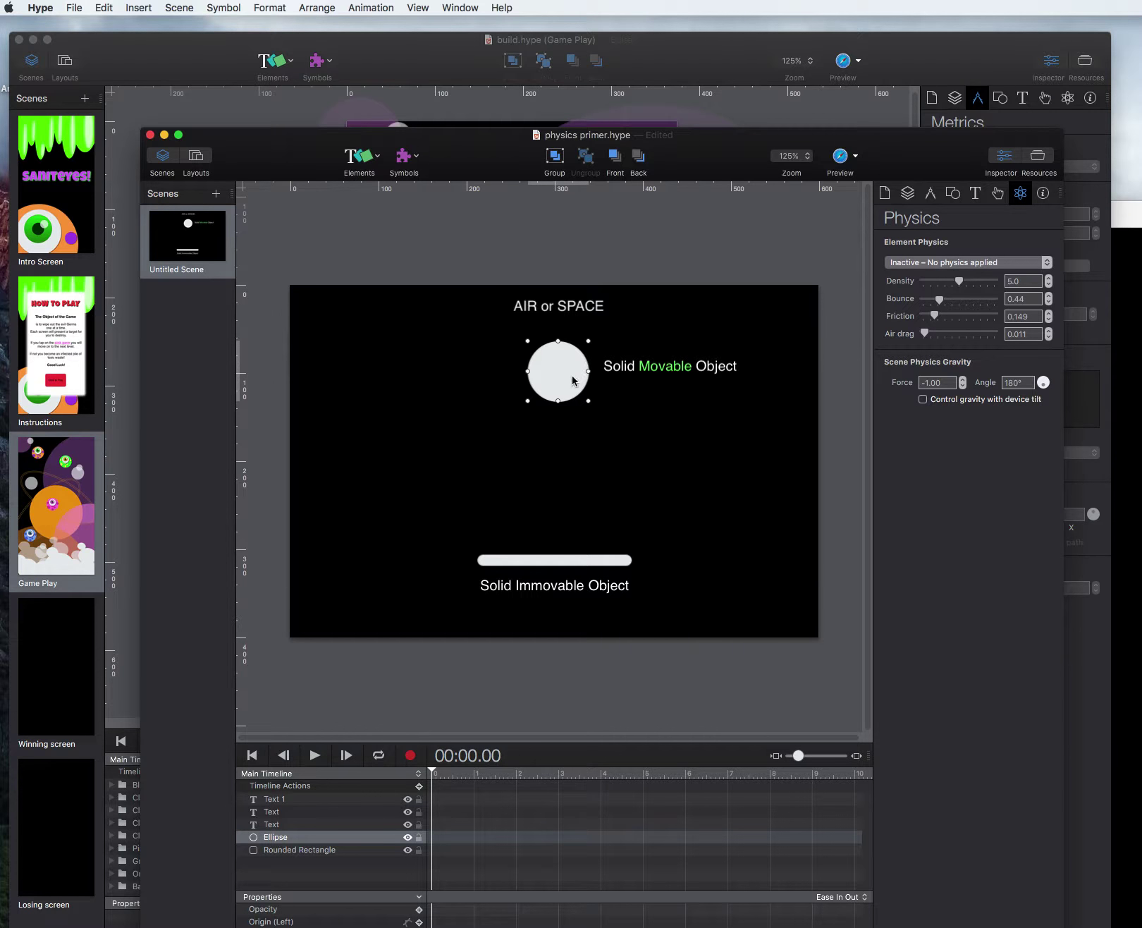
pyautogui.moveTo(572, 375); pyautogui.dragTo(562, 373)
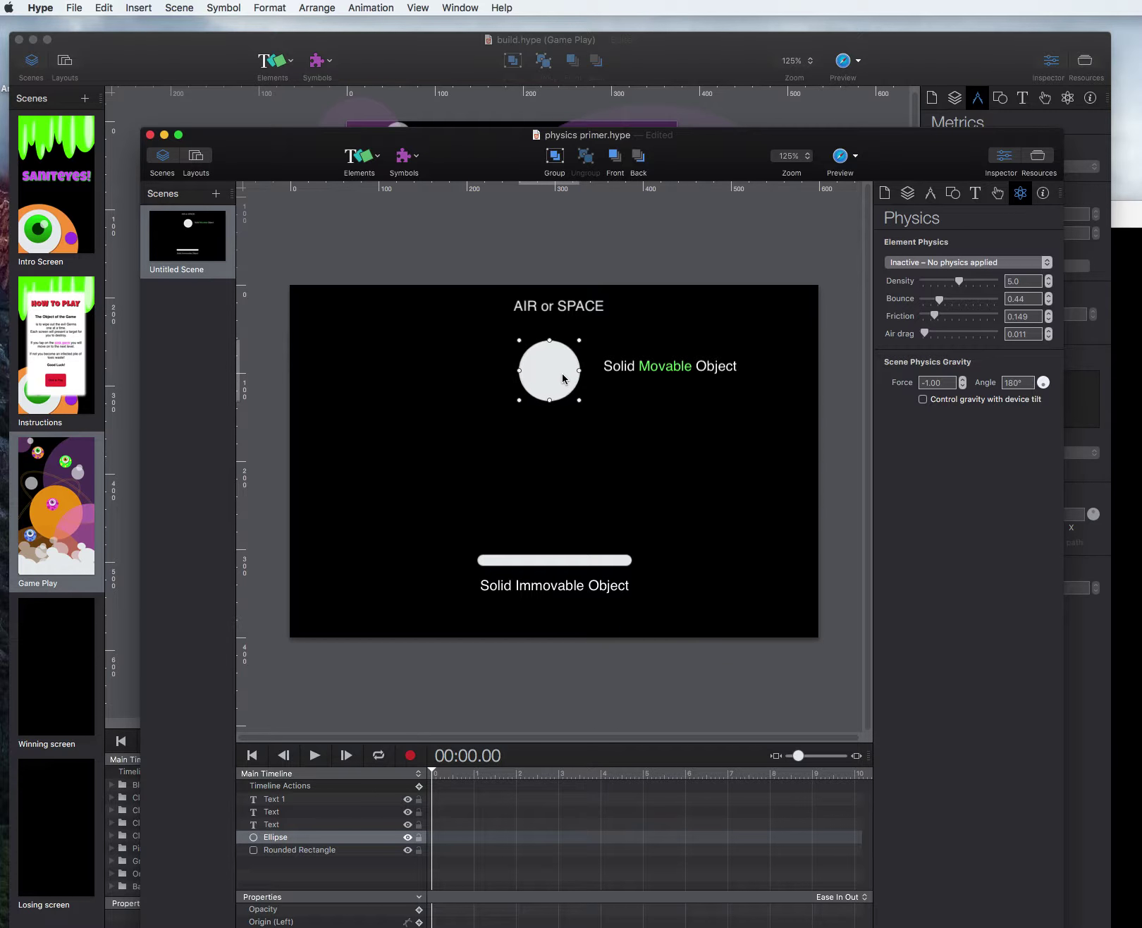
pyautogui.click(1009, 263)
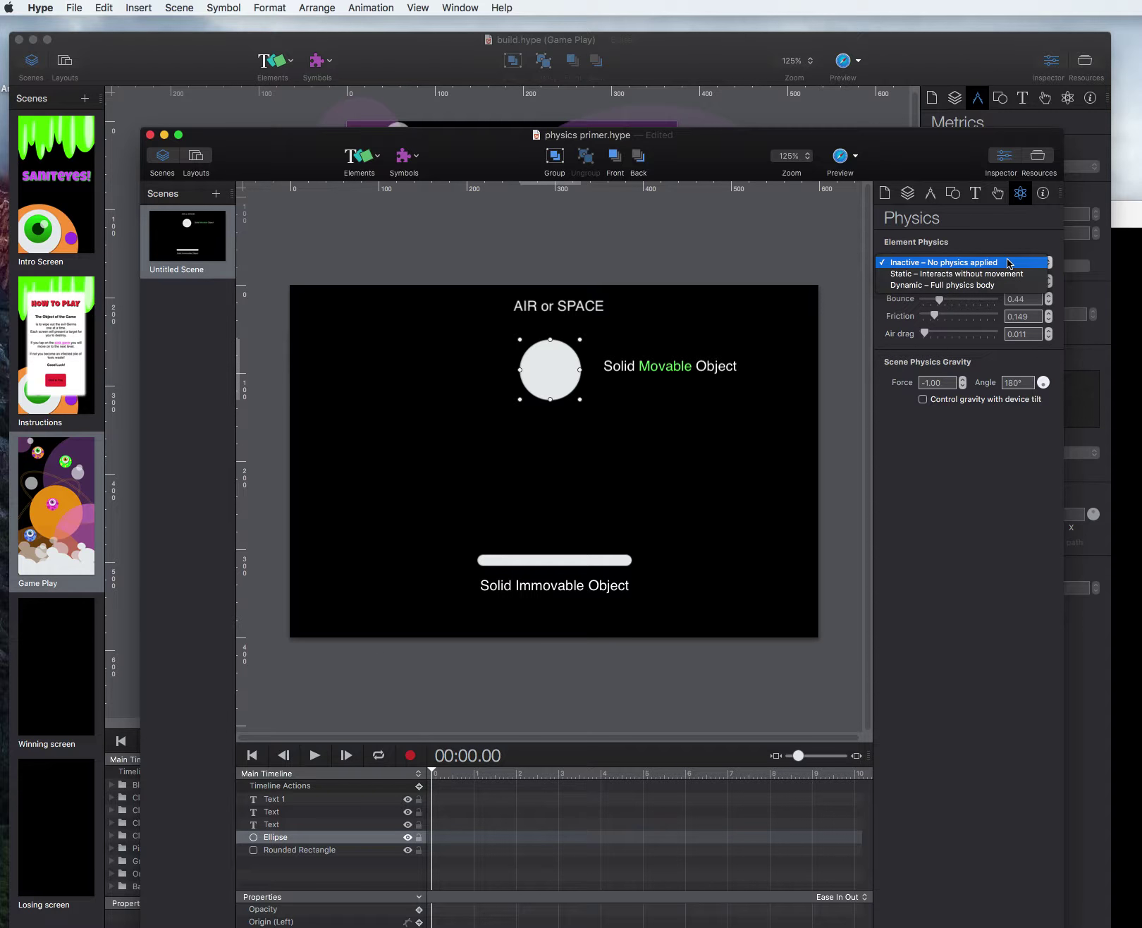
pyautogui.click(1009, 264)
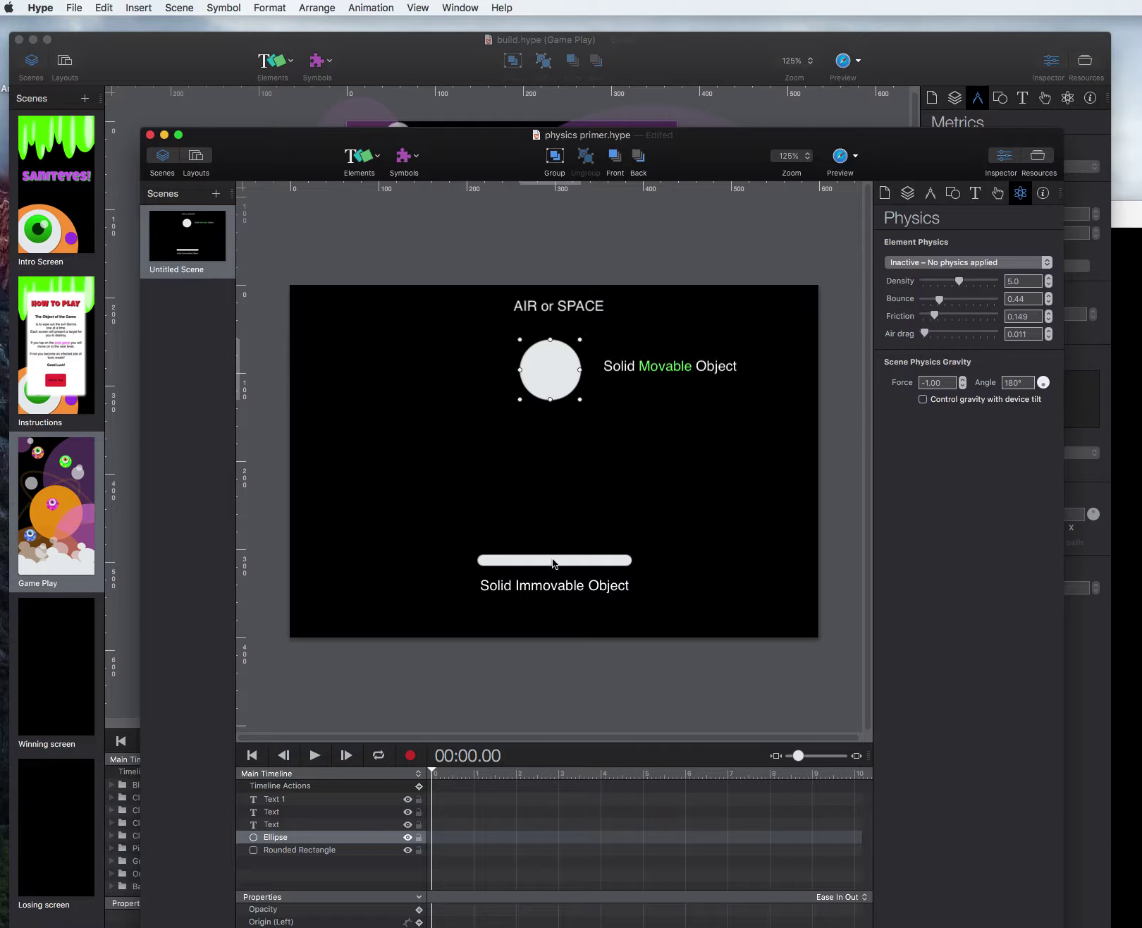
pyautogui.click(572, 564)
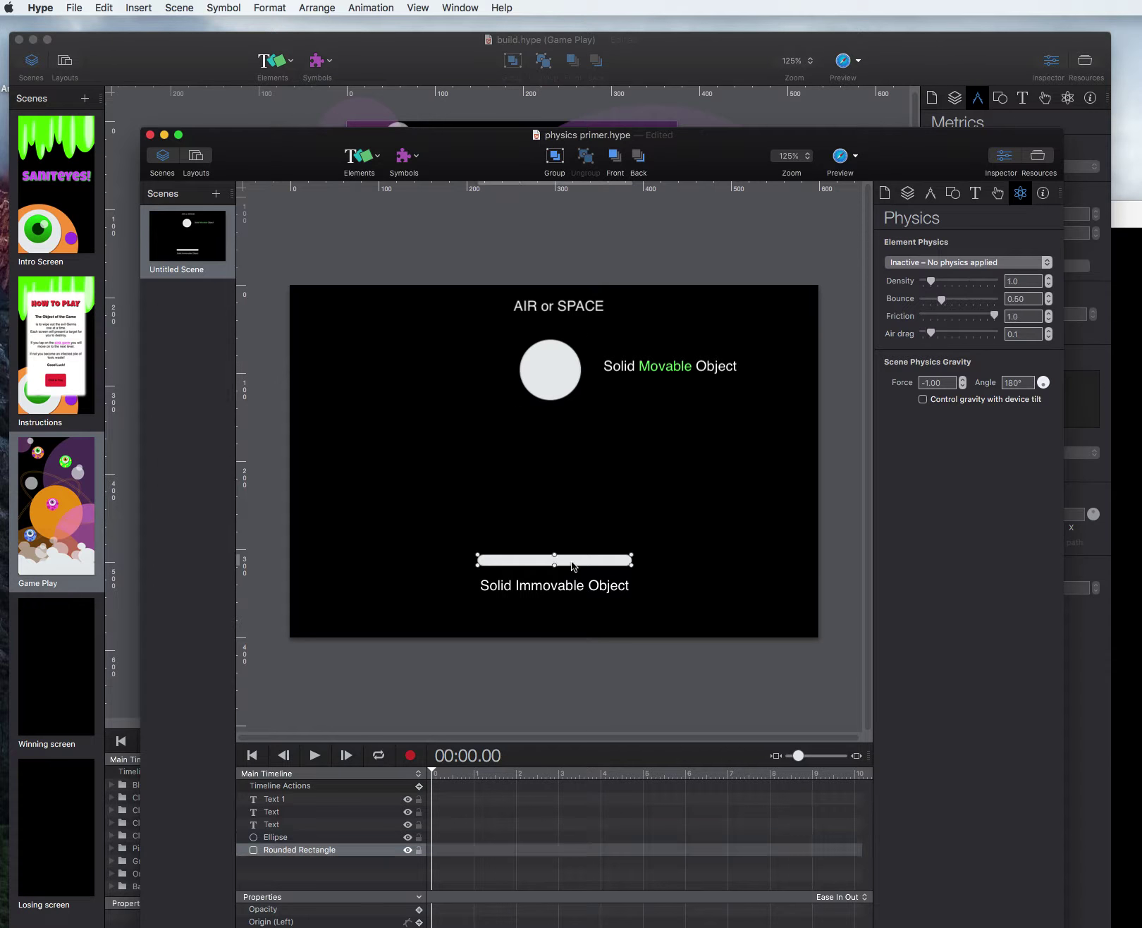
pyautogui.click(534, 380)
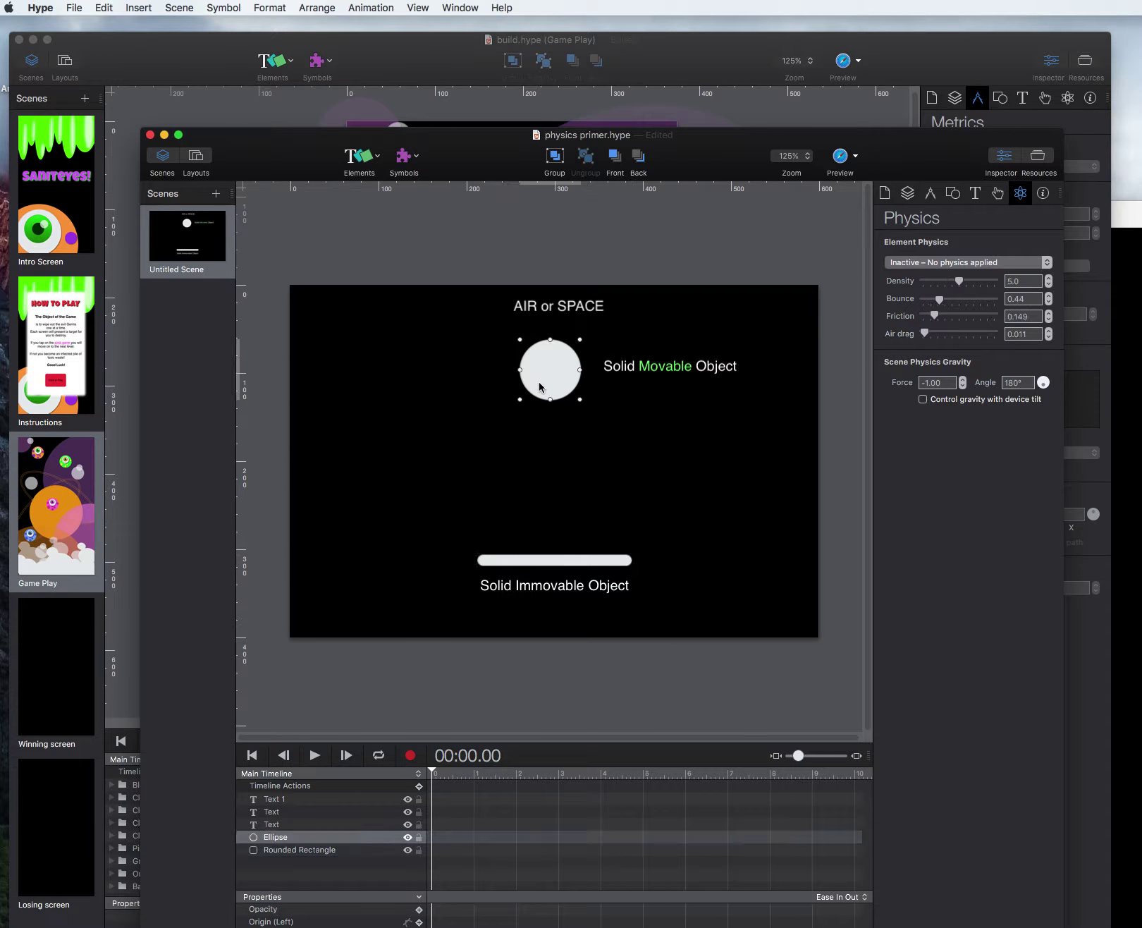
# Try the Static and the Dynamic element physics types on the circle
pyautogui.click(978, 263)
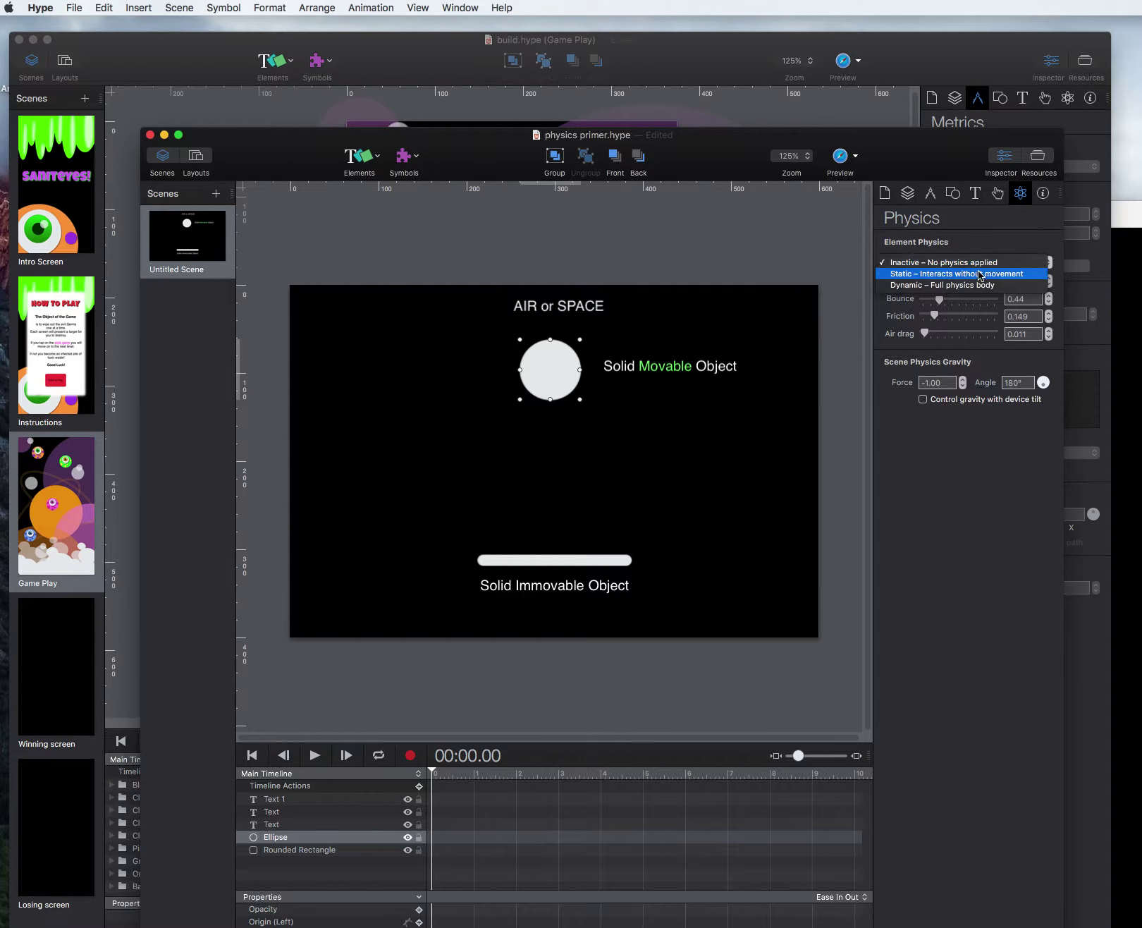
pyautogui.click(978, 275)
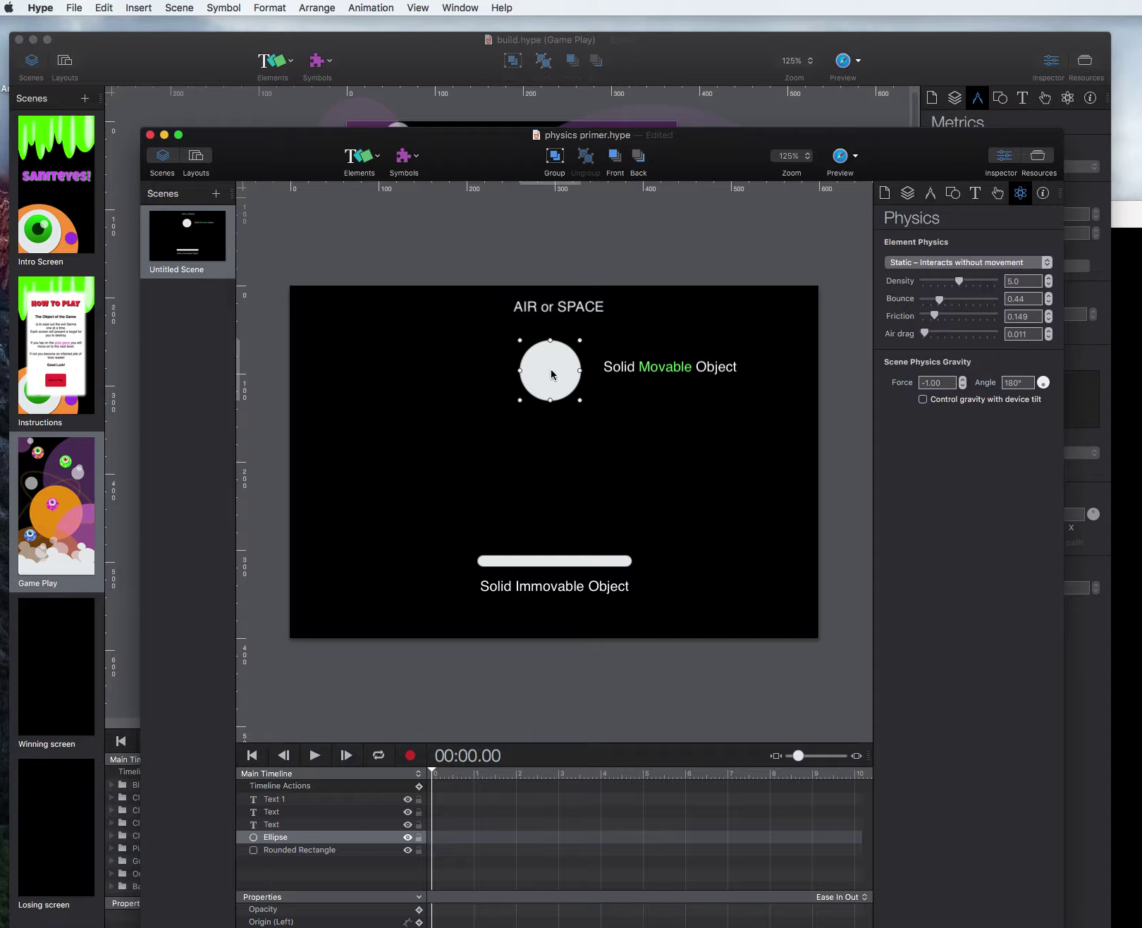
pyautogui.click(922, 265)
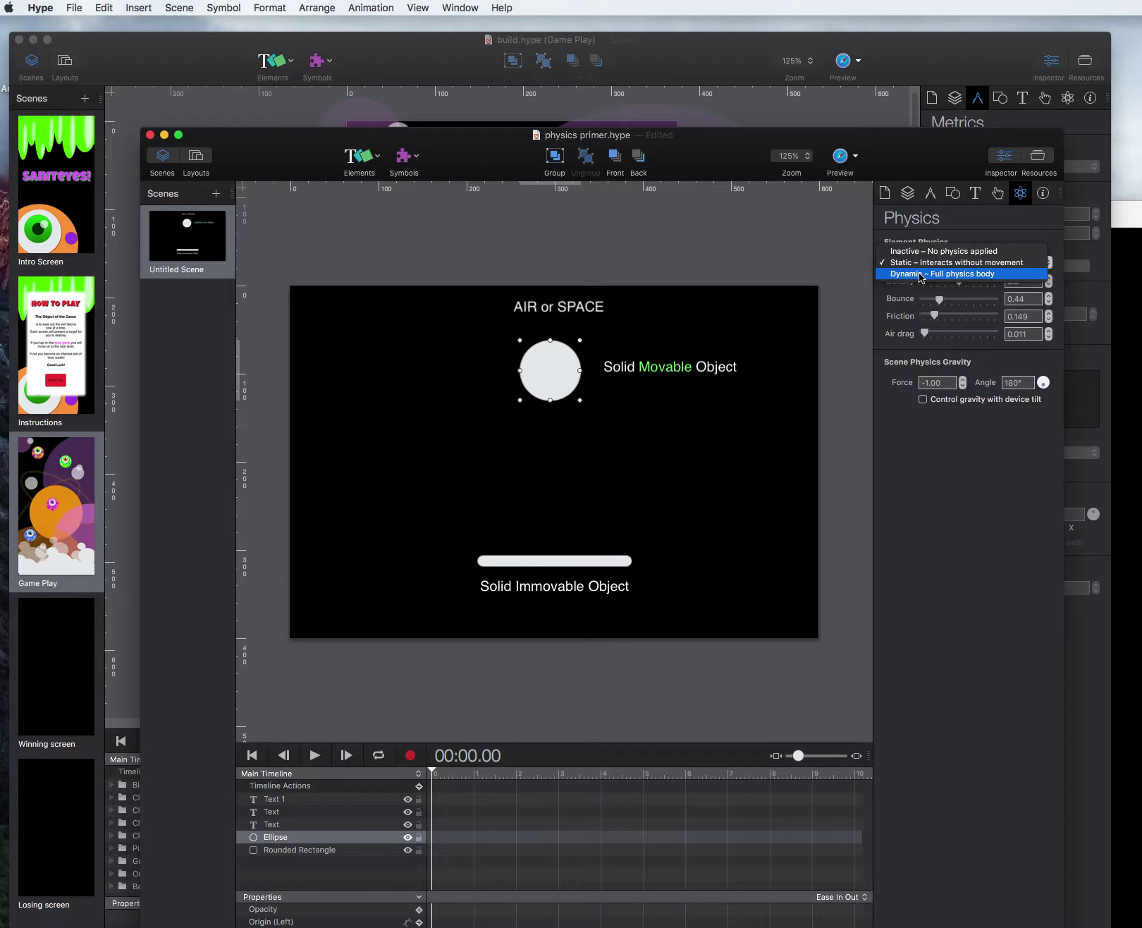
pyautogui.click(921, 274)
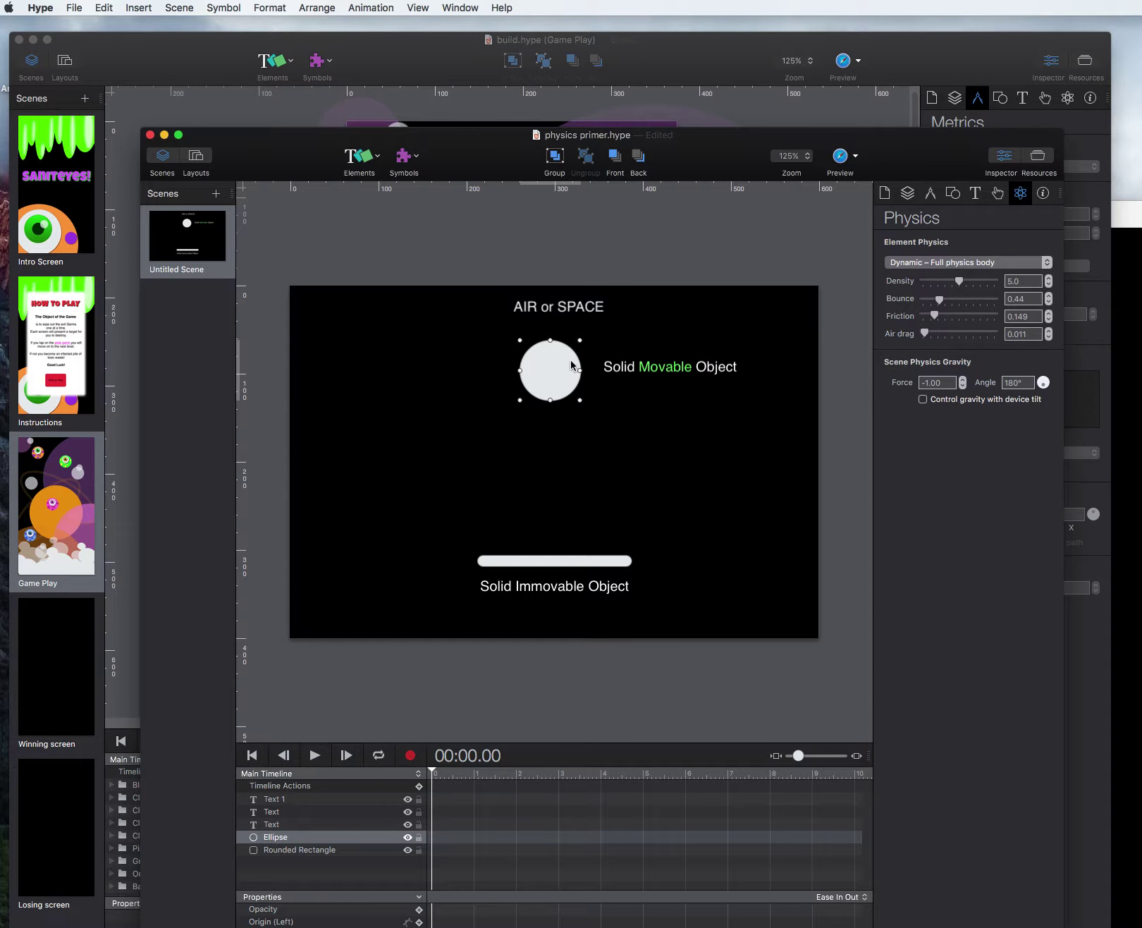
# Nudge the circle toward its label and preview the scene in the browser with the circle's physics set back to Inactive
pyautogui.moveTo(570, 359)
pyautogui.mouseDown()
pyautogui.moveTo(571, 569)
pyautogui.moveTo(567, 292)
pyautogui.moveTo(551, 484)
pyautogui.moveTo(574, 364)
pyautogui.mouseUp()
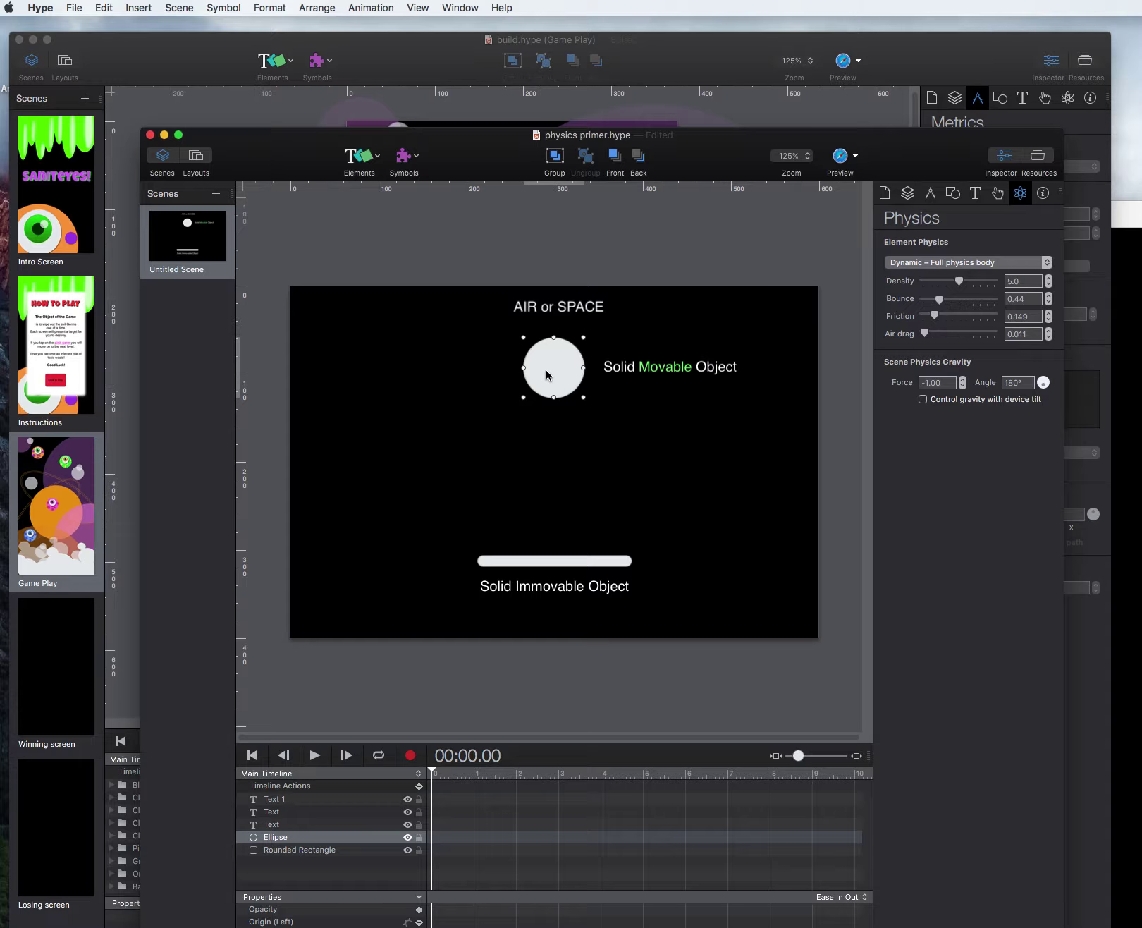
pyautogui.moveTo(547, 374); pyautogui.dragTo(553, 372)
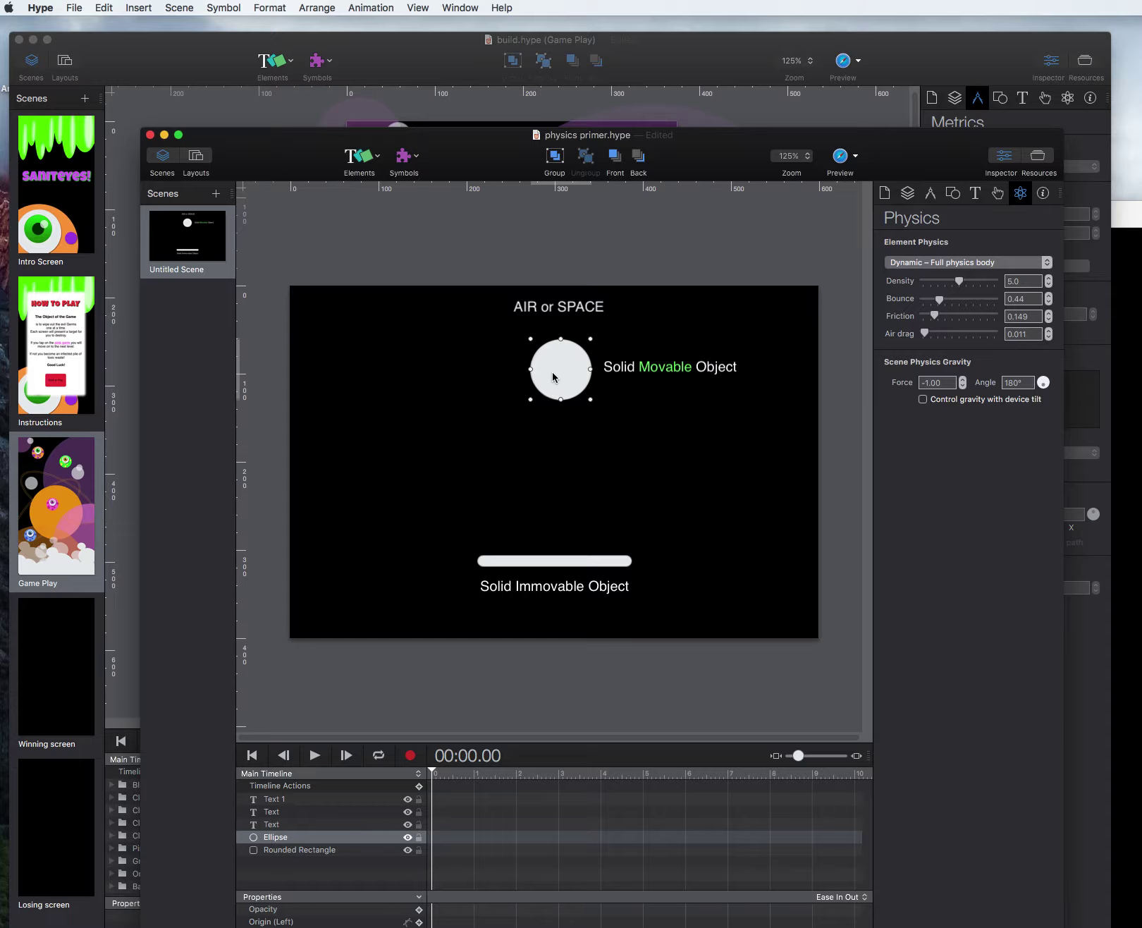
pyautogui.click(982, 263)
pyautogui.click(983, 238)
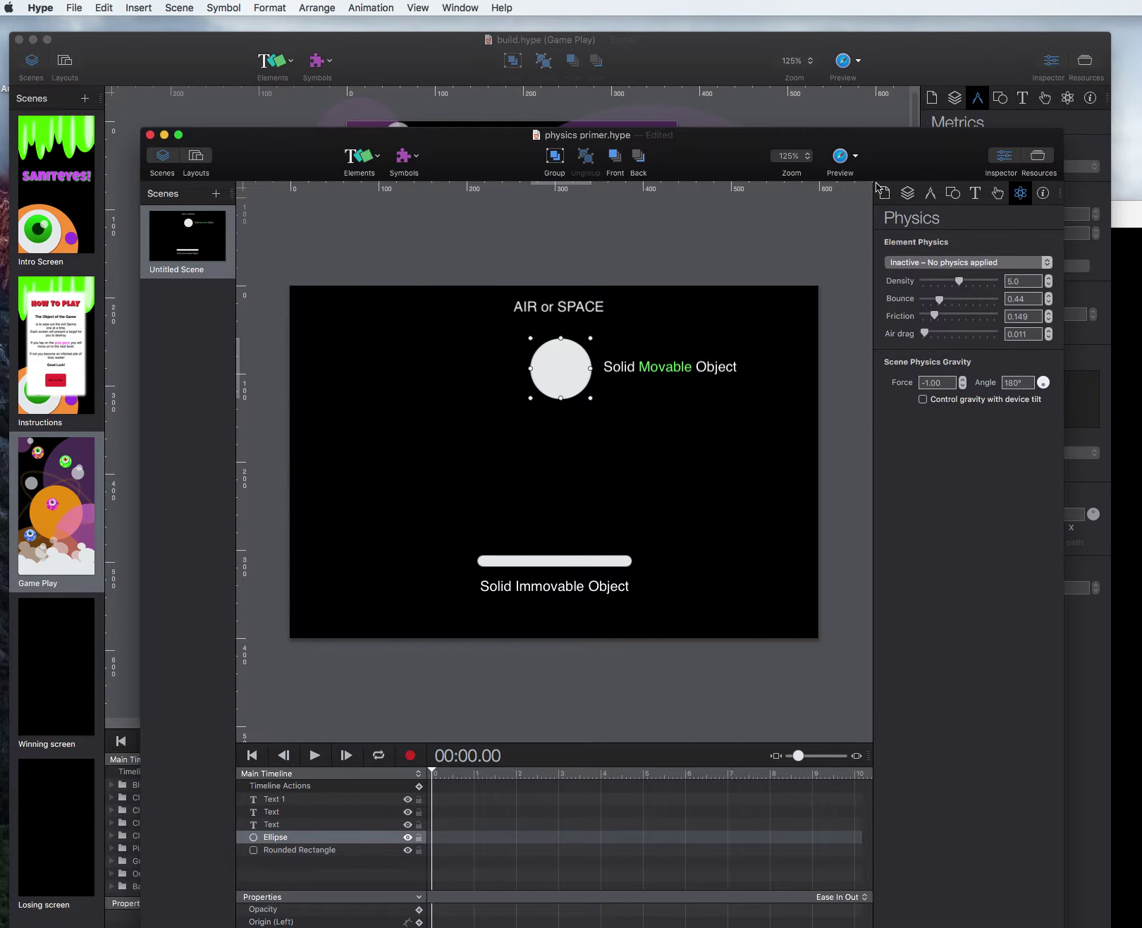
pyautogui.click(840, 158)
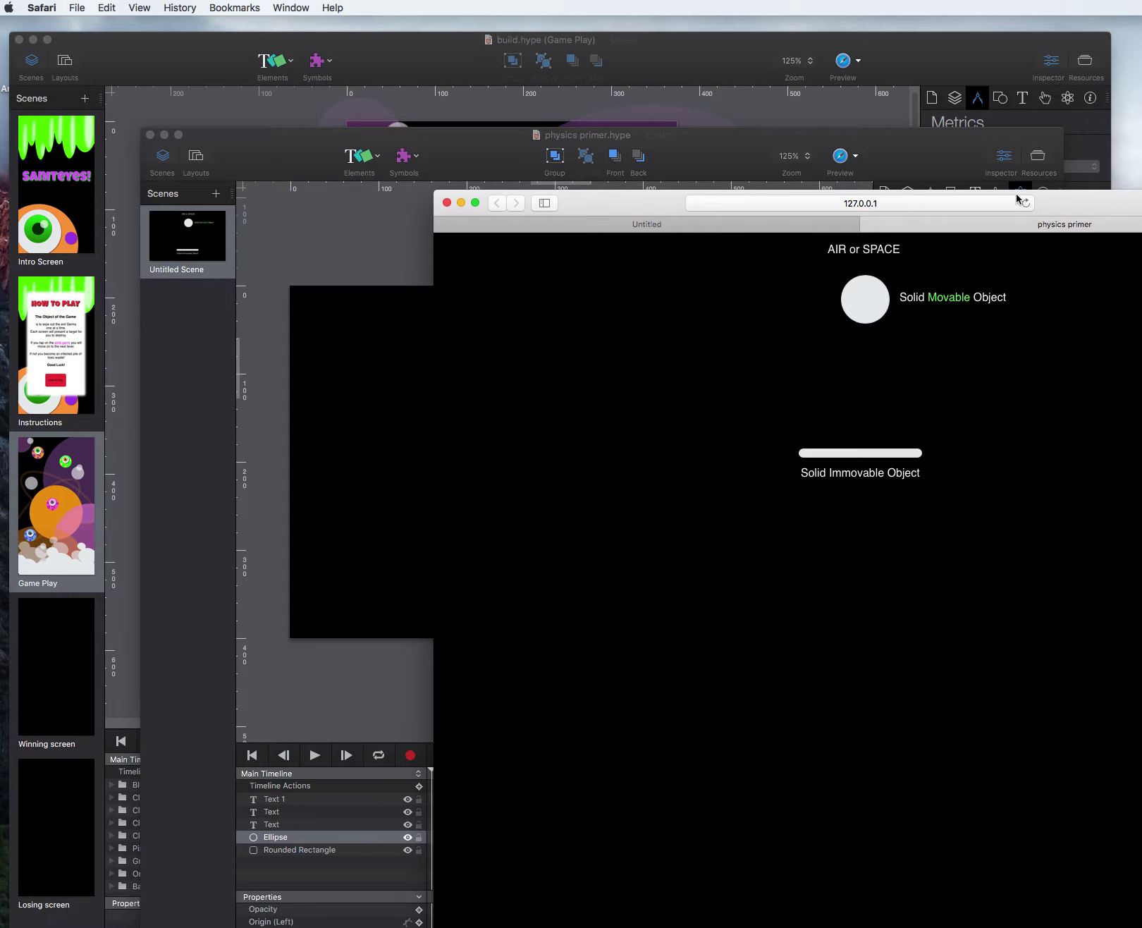
pyautogui.click(352, 197)
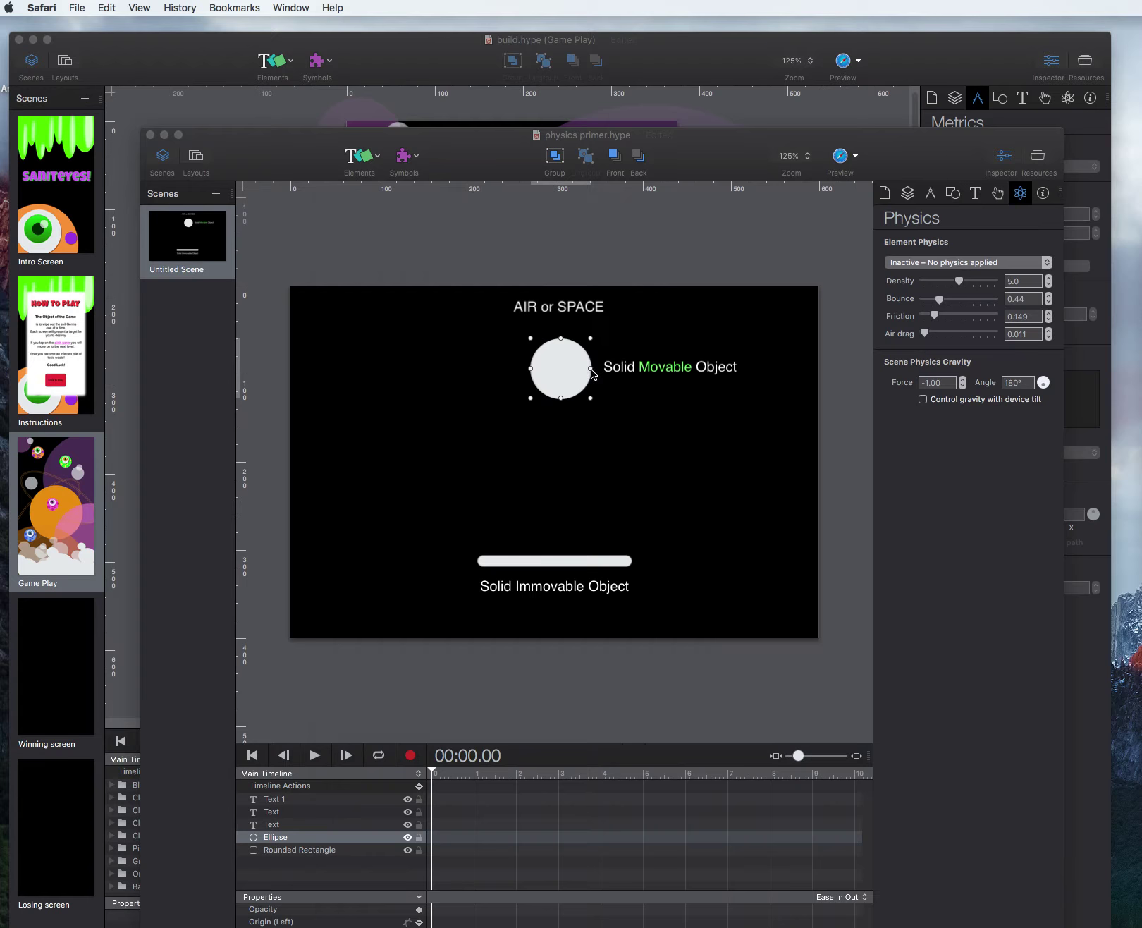
# Set the circle's element physics to Dynamic – Full physics body and preview the scene in the browser
pyautogui.click(582, 372)
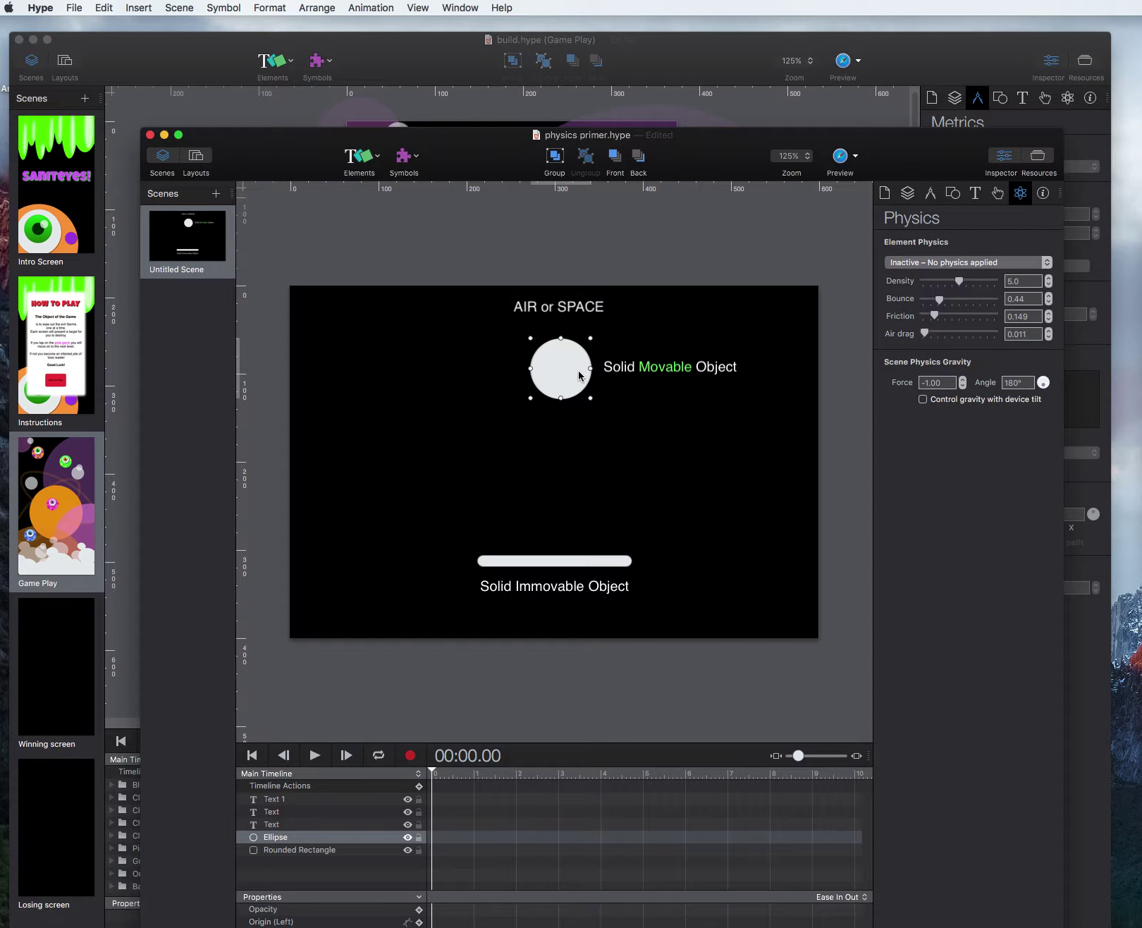
pyautogui.click(931, 262)
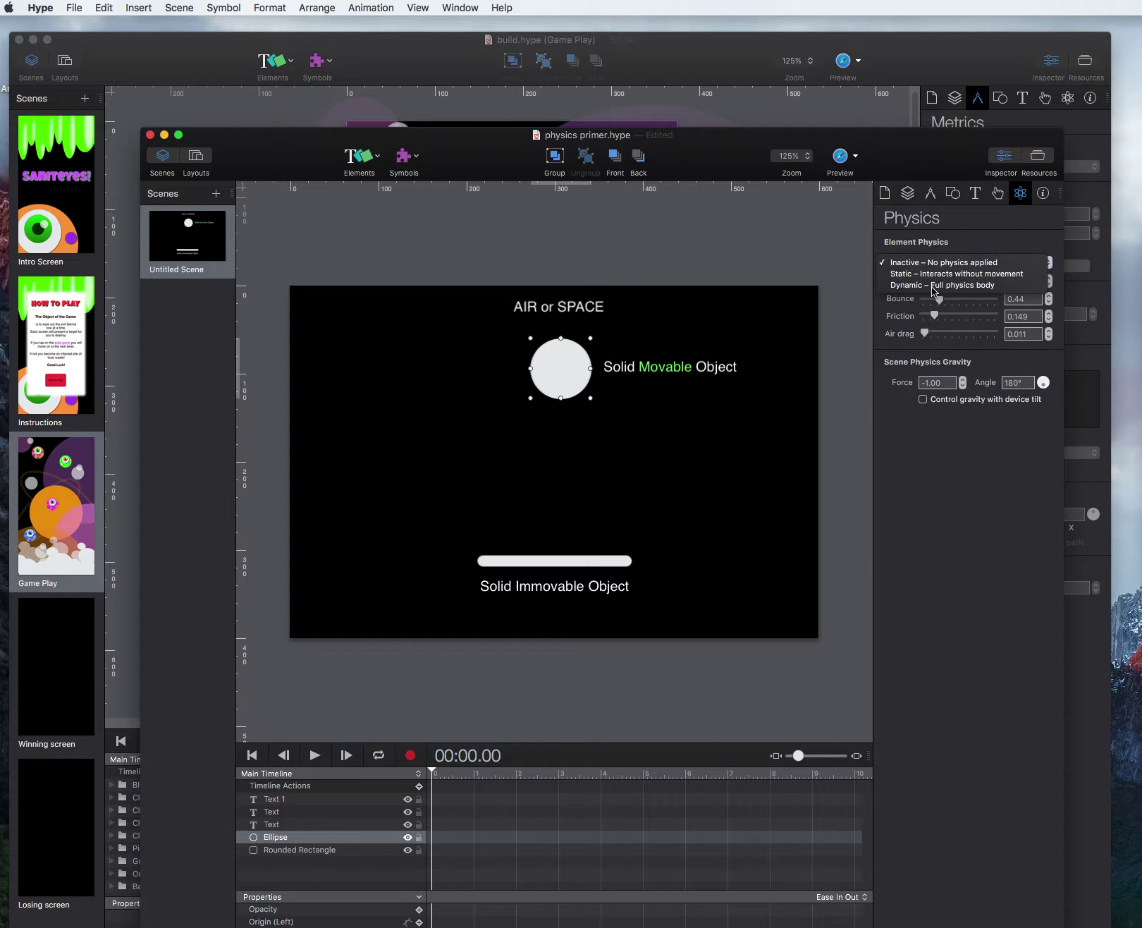
pyautogui.click(931, 287)
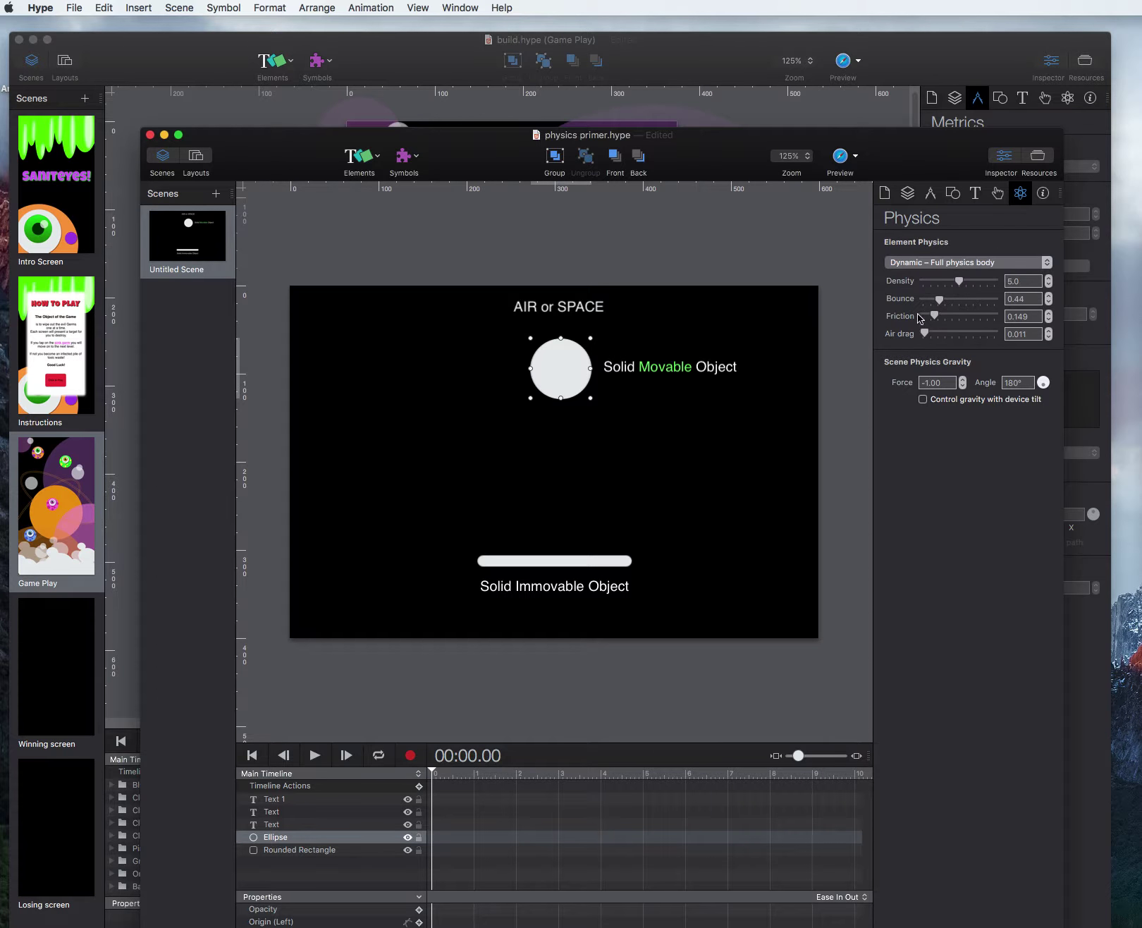
pyautogui.click(840, 161)
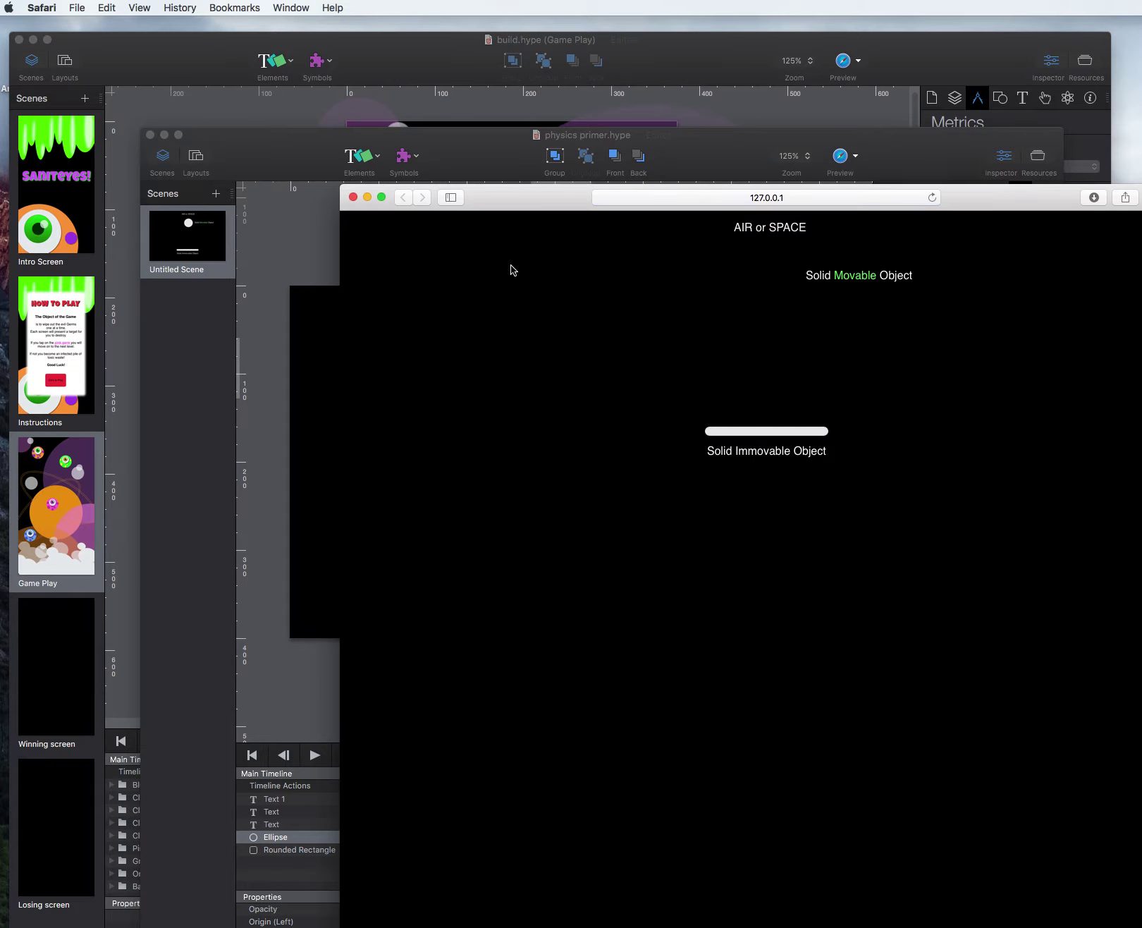
pyautogui.click(354, 197)
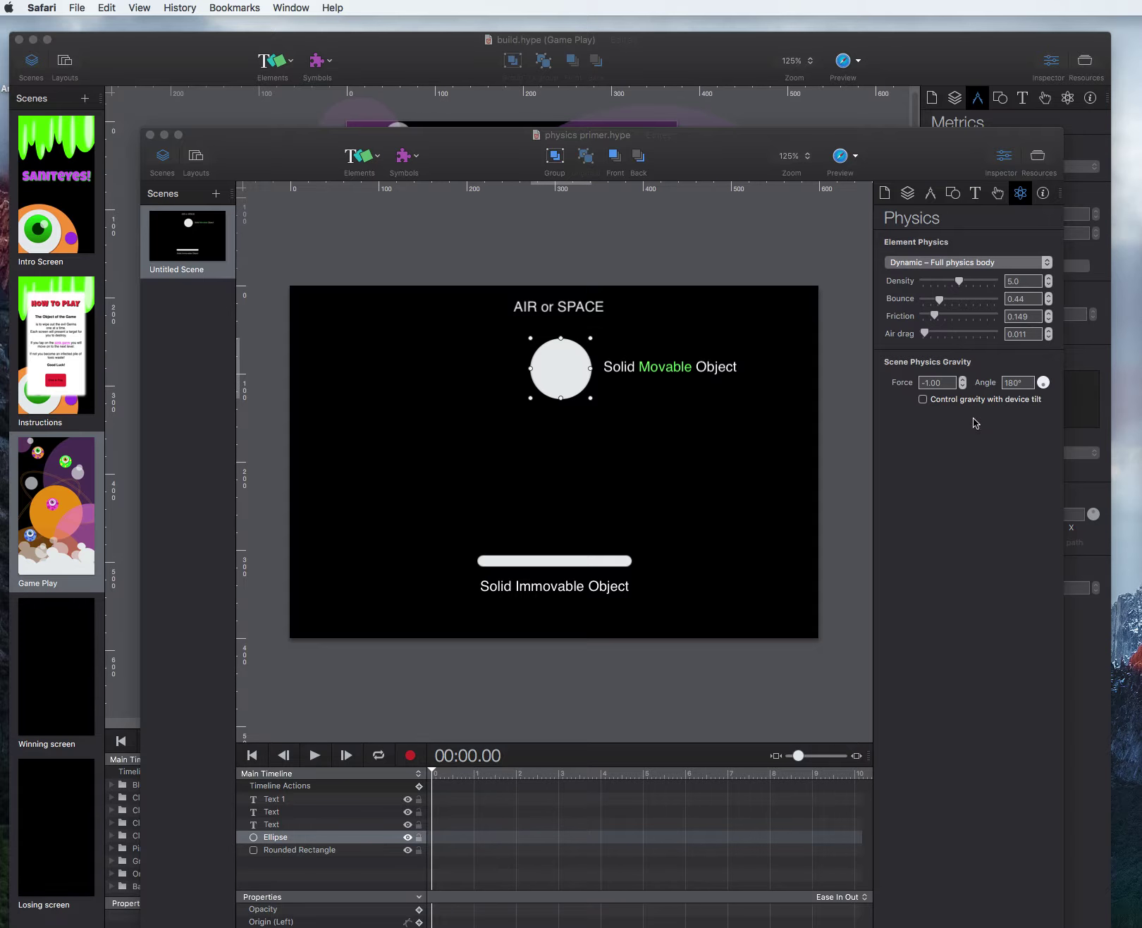
# Set the scene's gravity force to 1 and replay the browser preview to watch the circle's motion
pyautogui.click(918, 382)
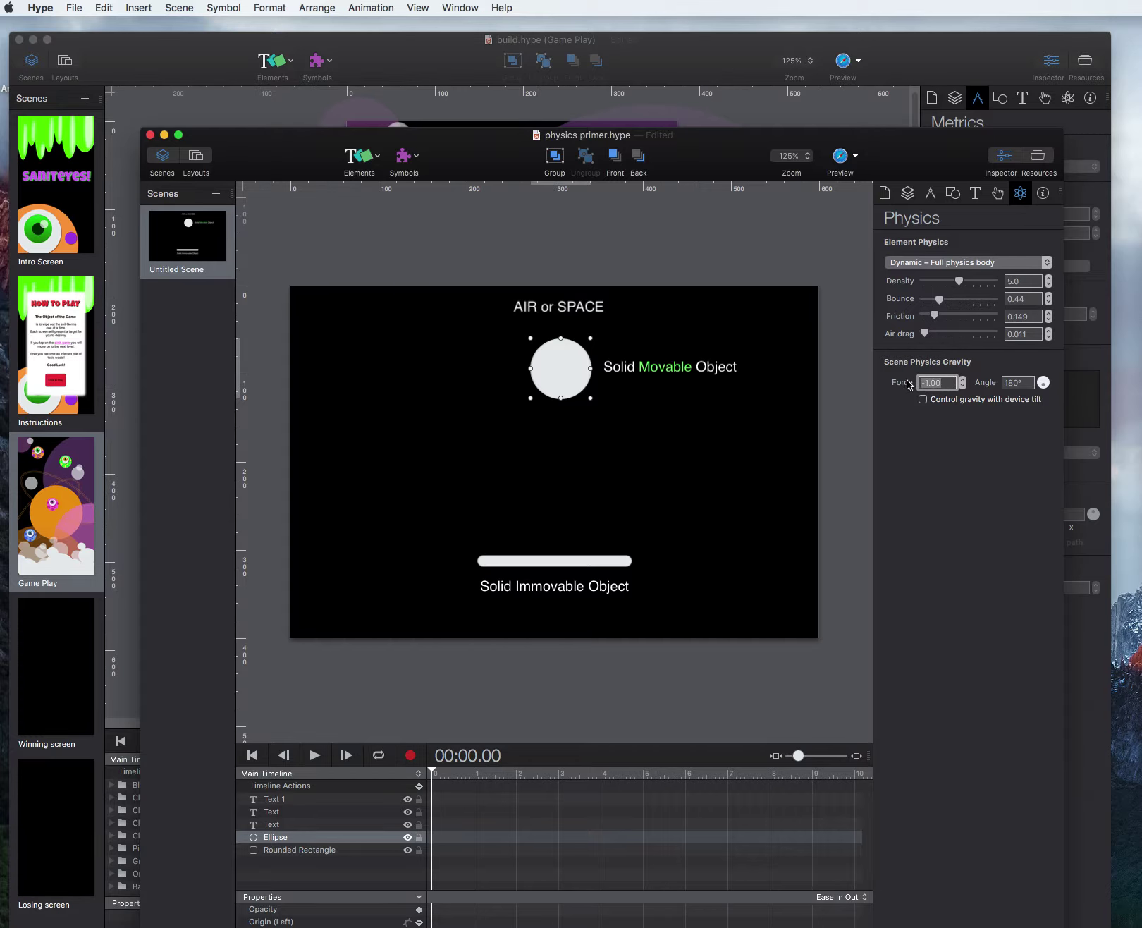
pyautogui.write('1')
pyautogui.press('Return')
pyautogui.click(843, 161)
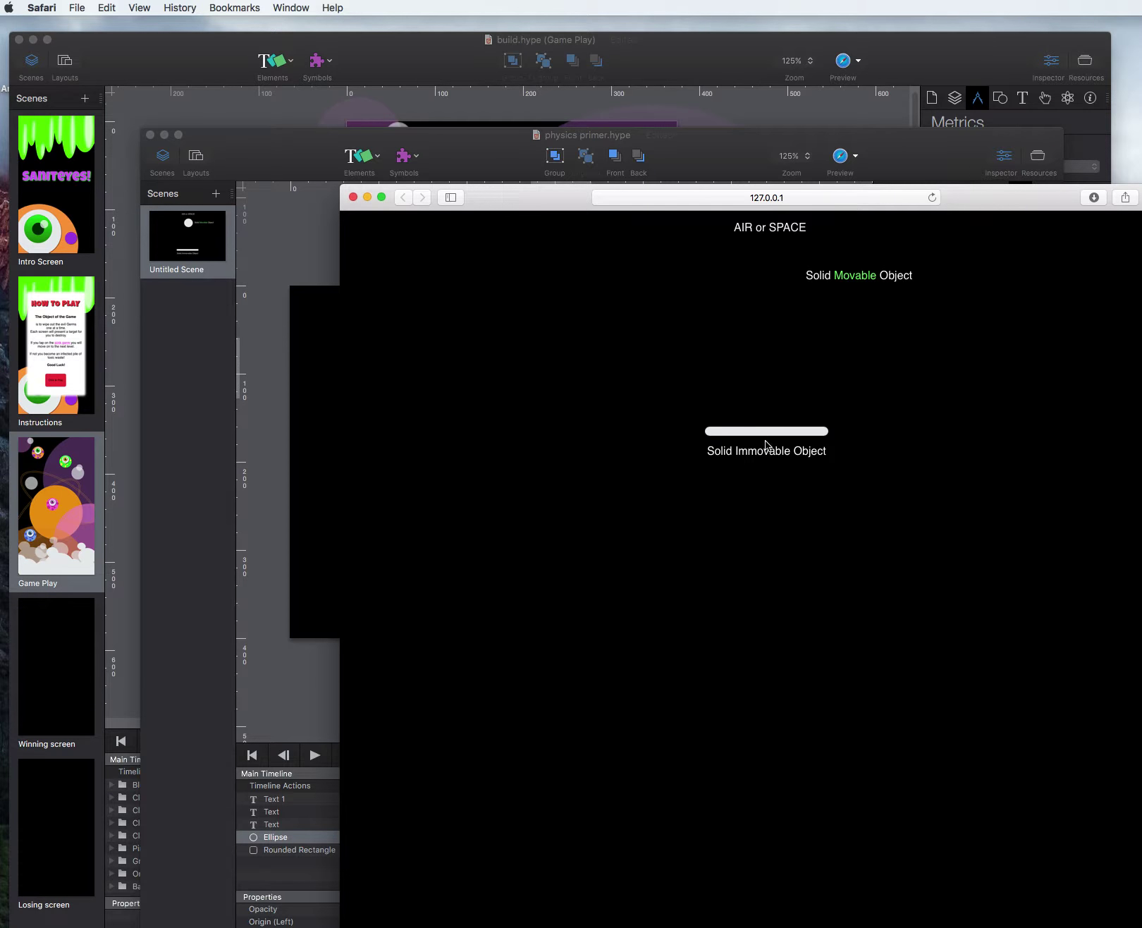
pyautogui.click(932, 197)
pyautogui.click(932, 198)
pyautogui.click(353, 197)
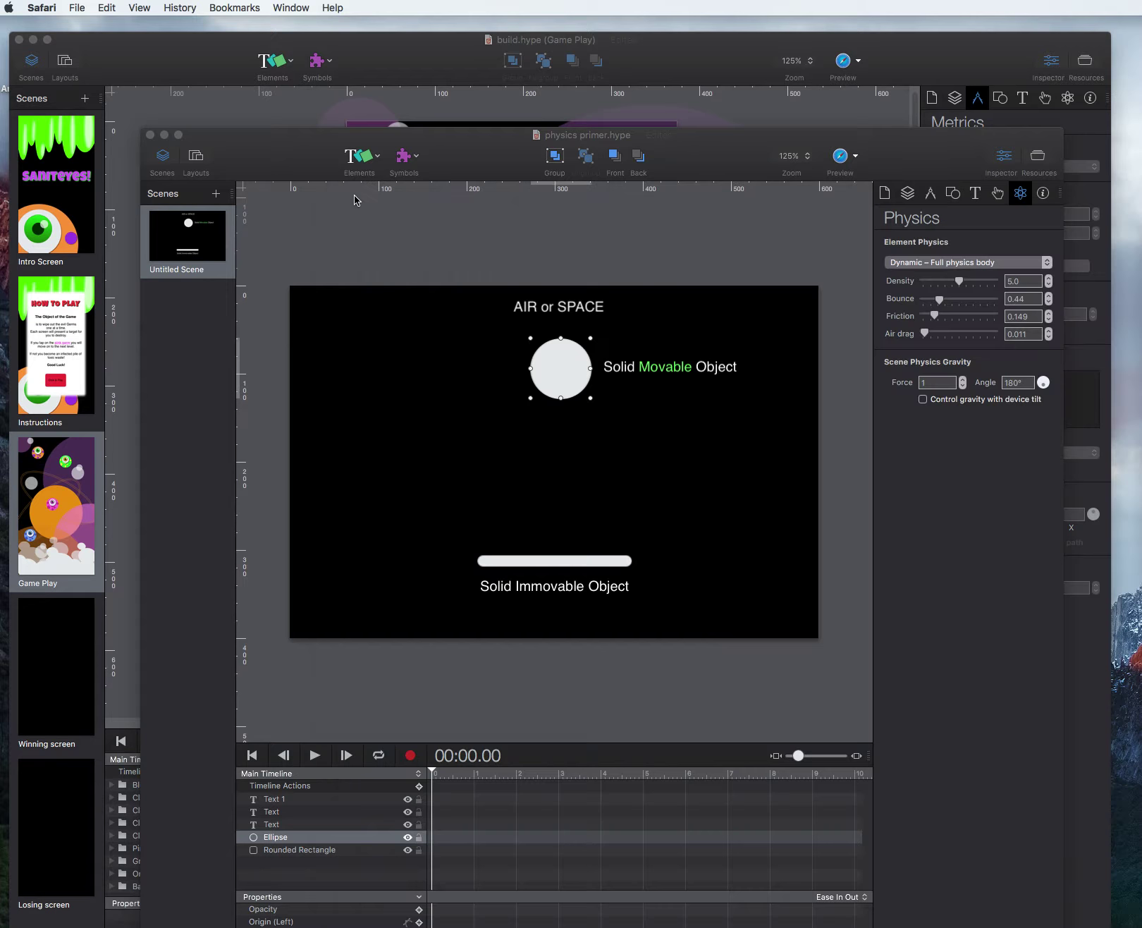
# Set the rounded bar's element physics to Static – Interacts without movement and replay the collision in the browser preview
pyautogui.click(559, 564)
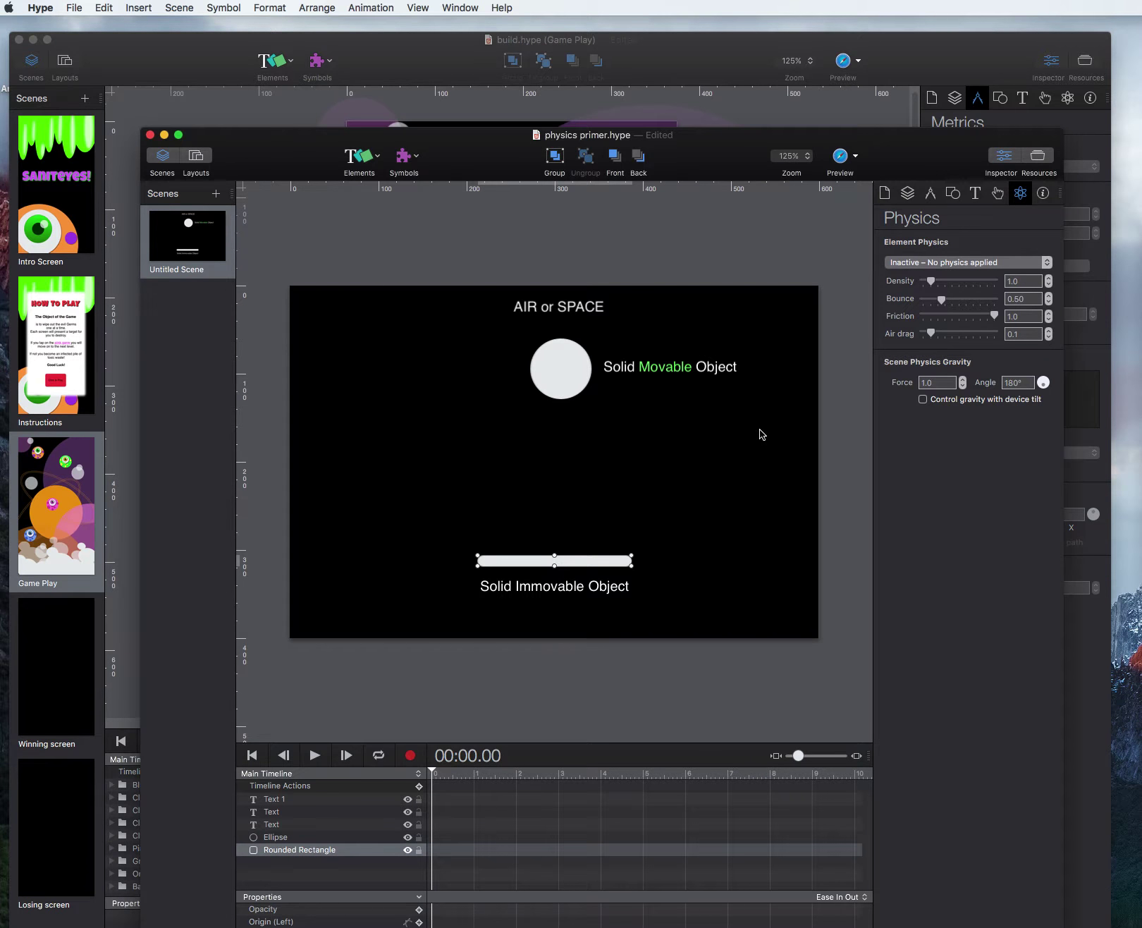
pyautogui.click(955, 263)
pyautogui.click(957, 274)
pyautogui.click(840, 157)
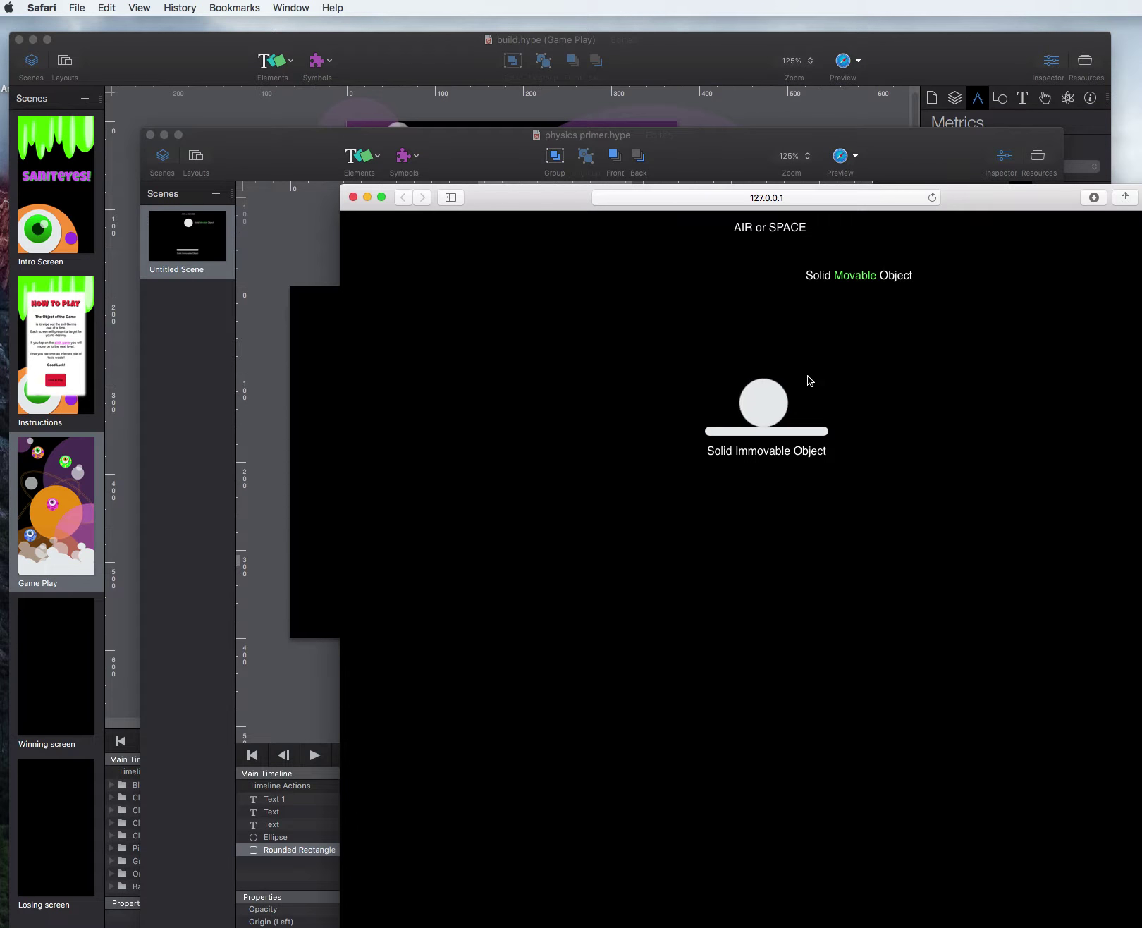
pyautogui.click(934, 198)
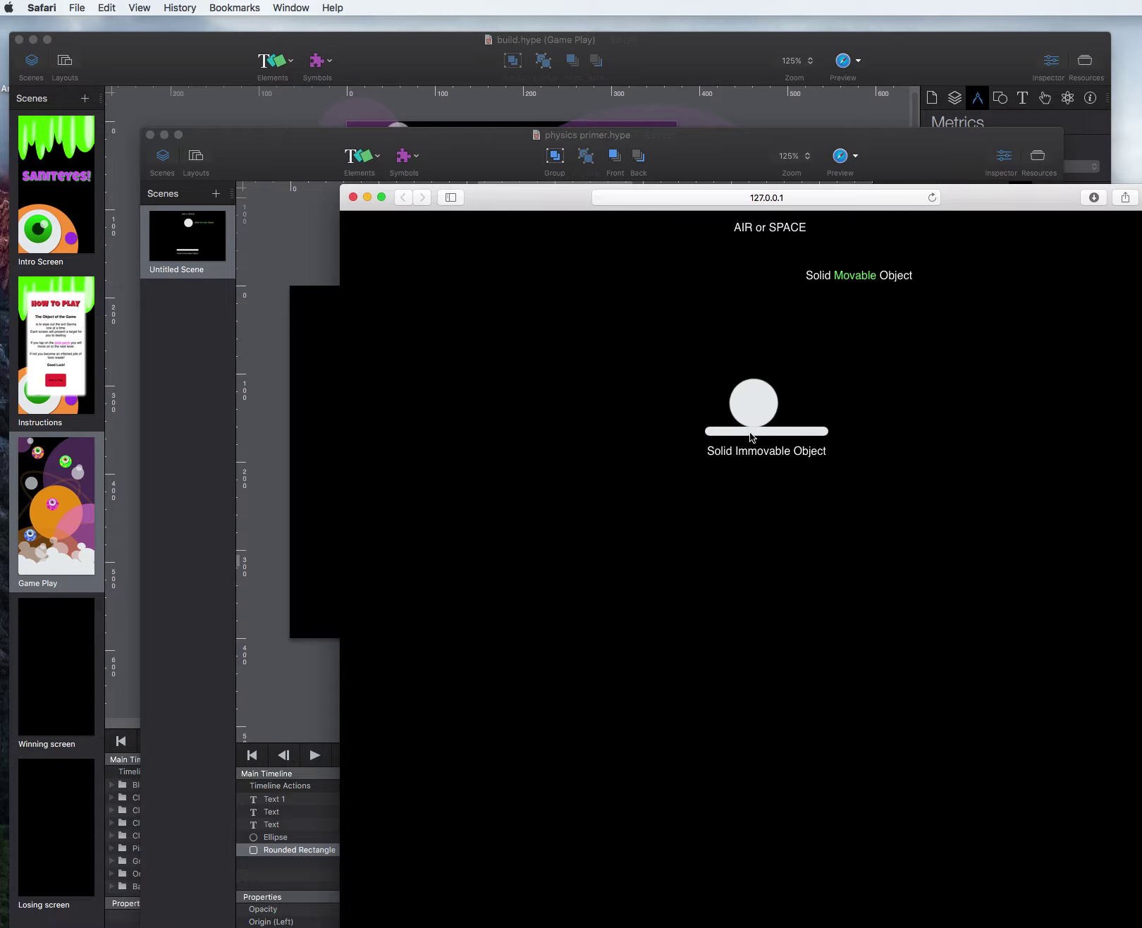
# Set the circle's physics density to 10.0 and check how it falls onto the bar in the browser preview
pyautogui.click(353, 196)
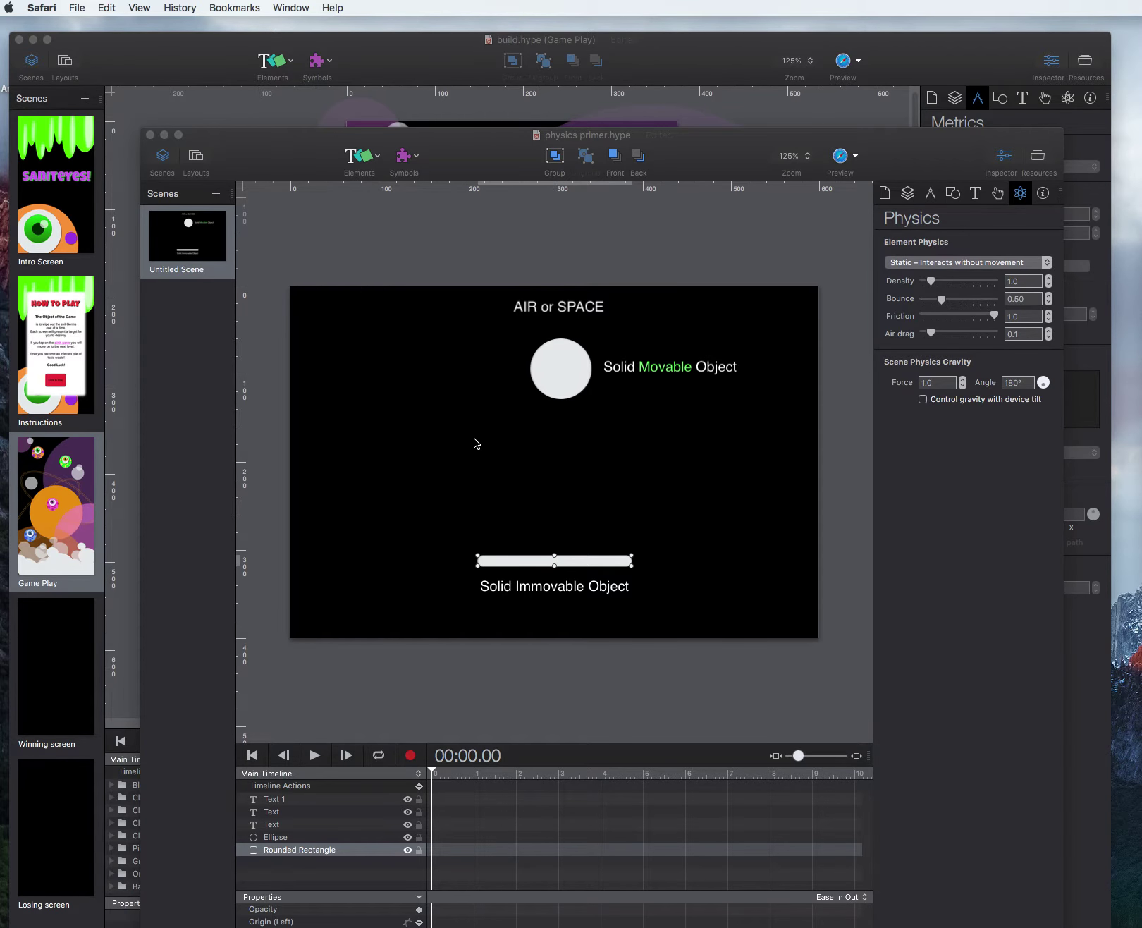
pyautogui.click(585, 357)
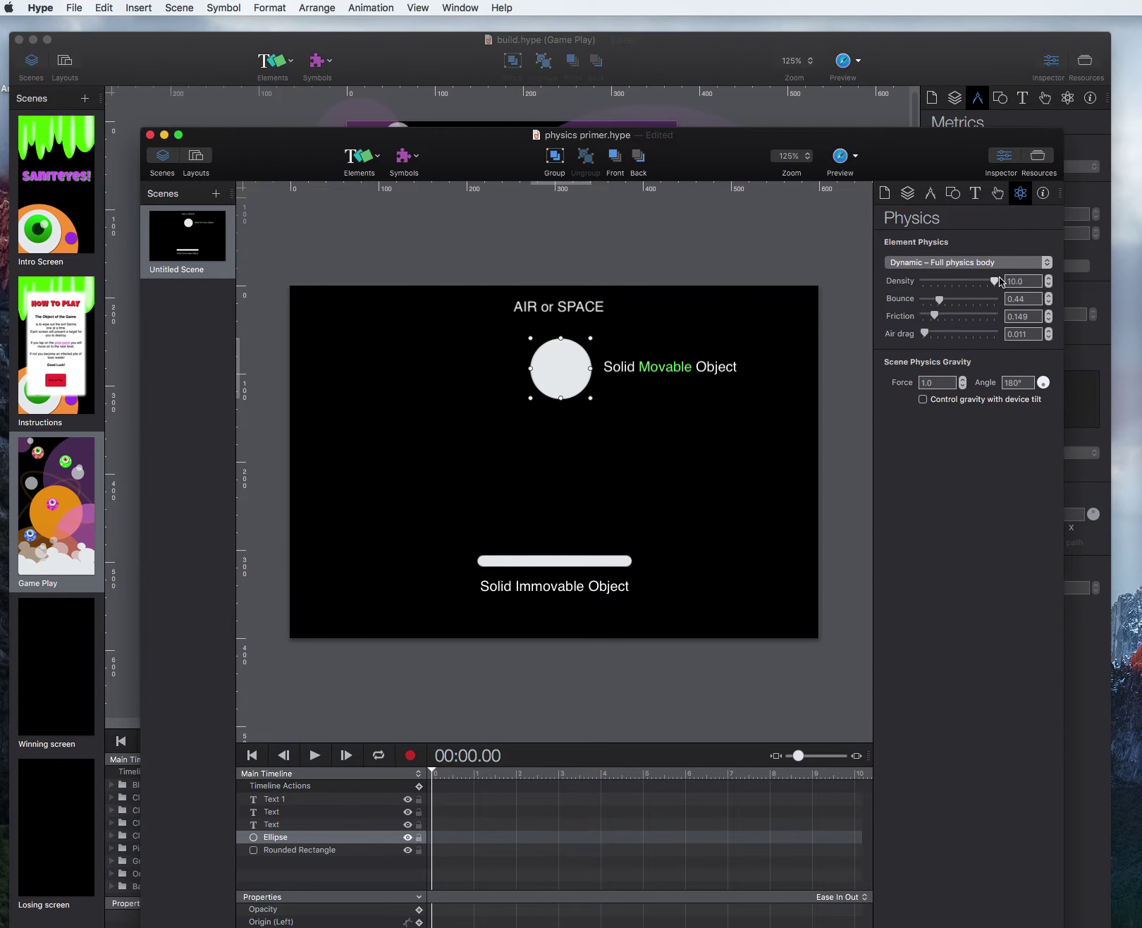
pyautogui.moveTo(947, 283); pyautogui.dragTo(998, 283)
pyautogui.click(839, 157)
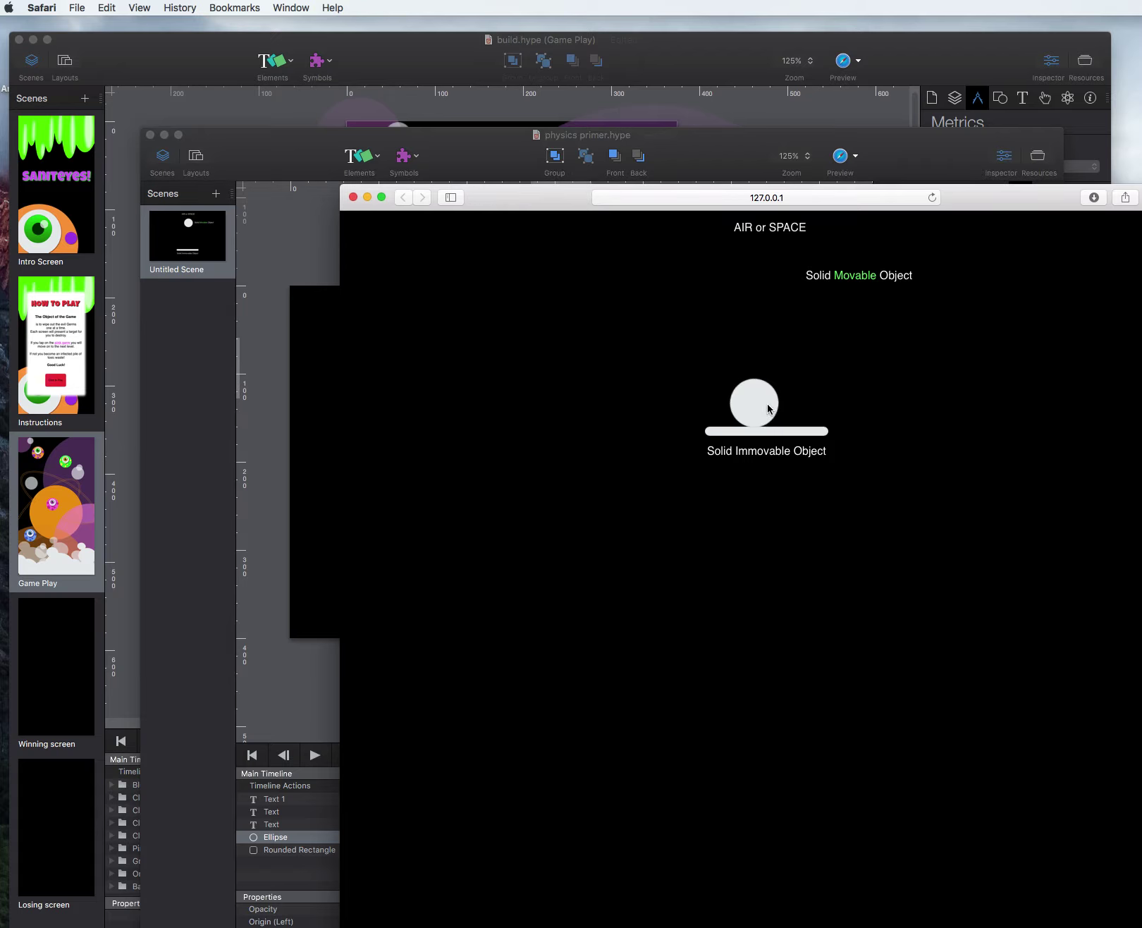
pyautogui.click(352, 197)
# Set the circle's density to 0.651 and its bounce to 2.0, and check the collision in the browser preview
pyautogui.moveTo(991, 284); pyautogui.dragTo(927, 284)
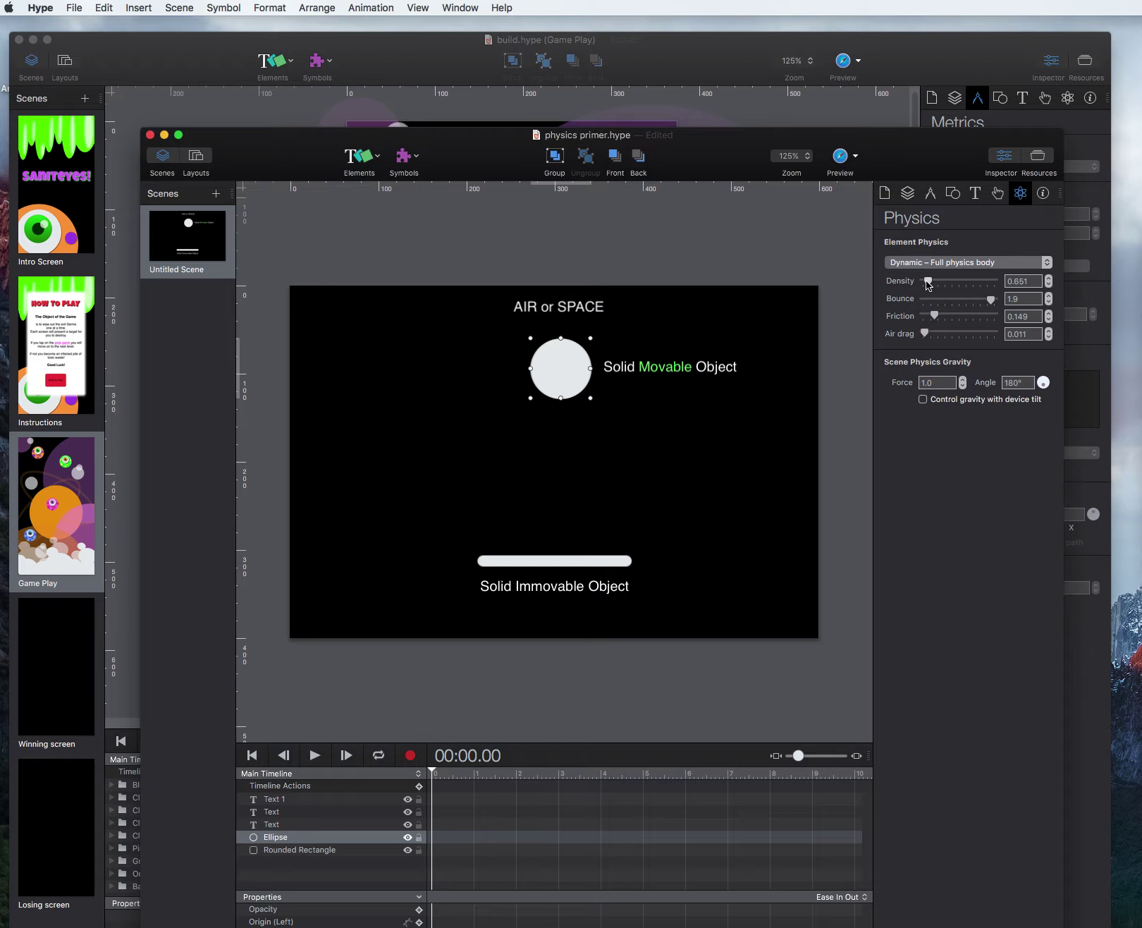
pyautogui.click(841, 161)
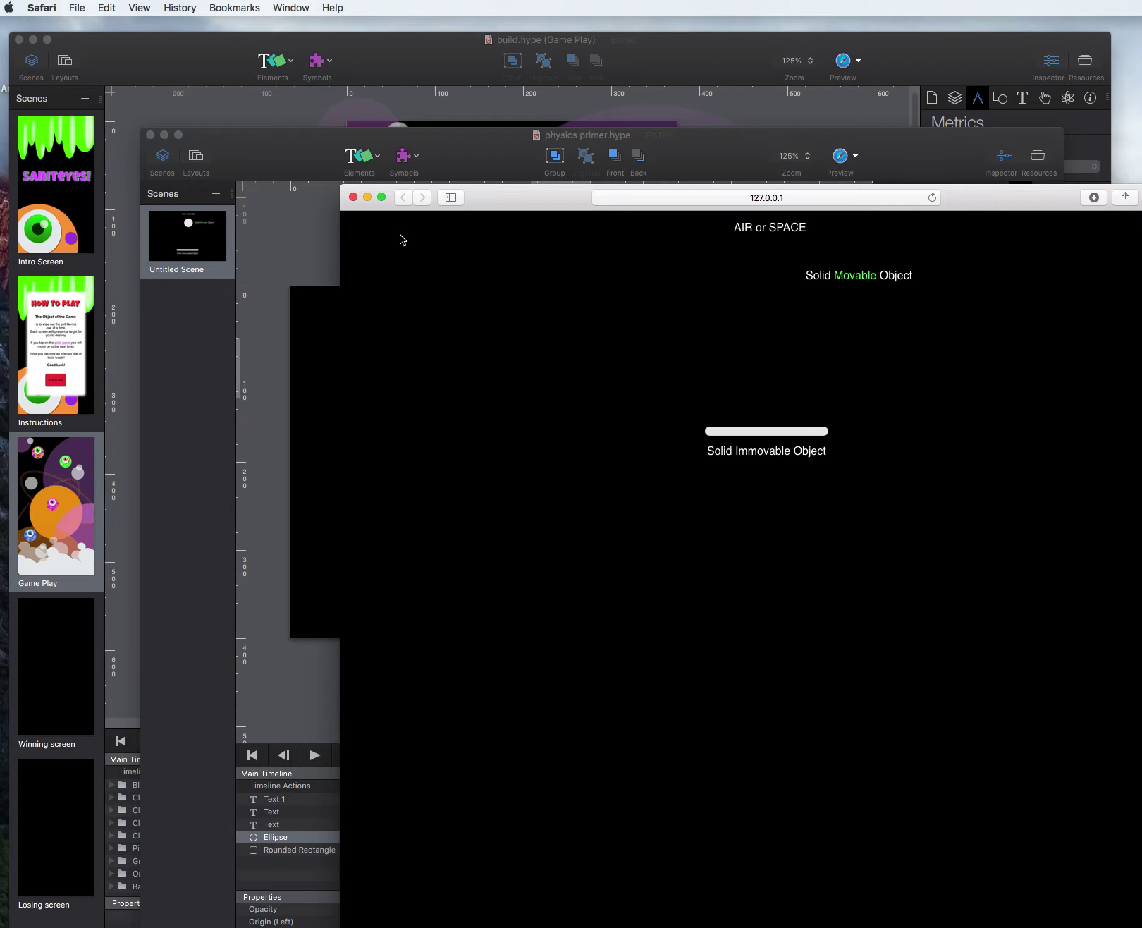
pyautogui.click(353, 198)
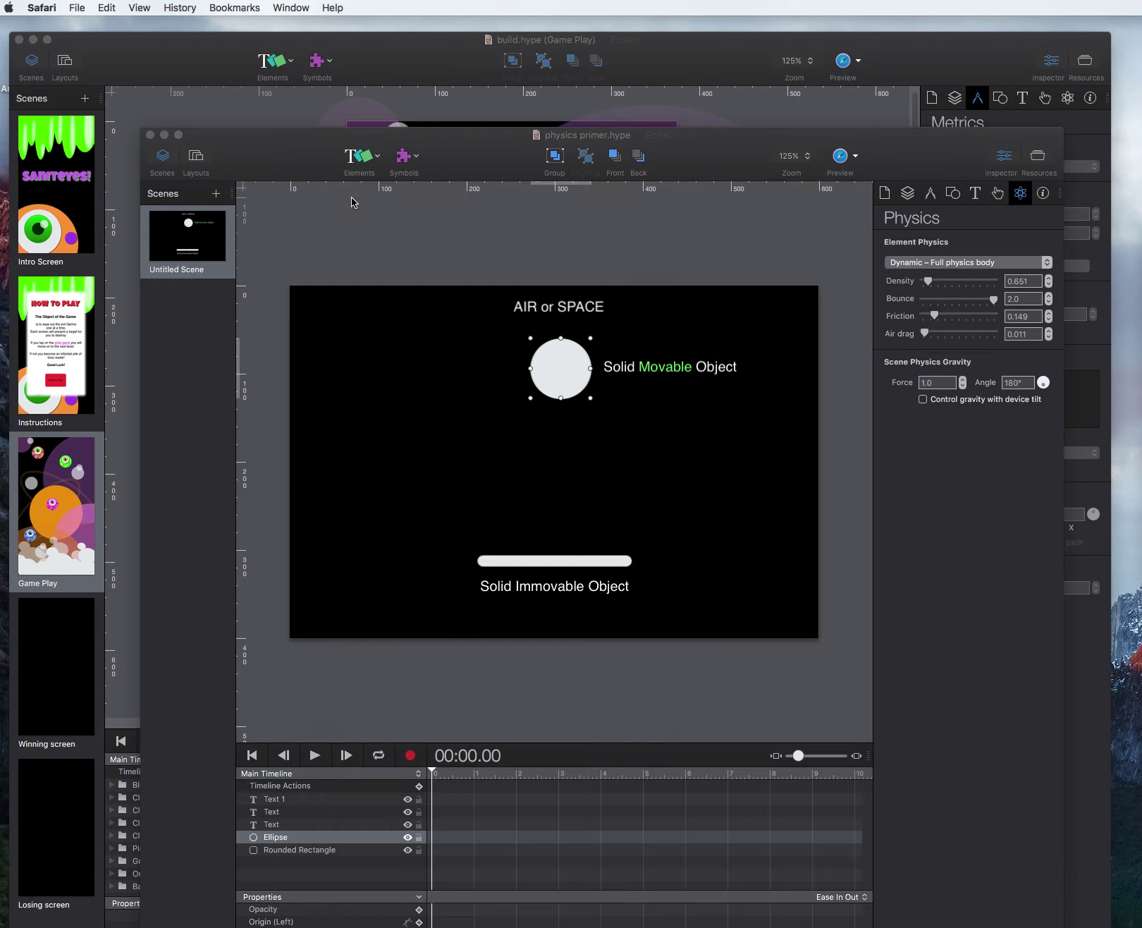
# Set the circle's density to 2.0, bounce to 0.91, friction to 0.793 and air drag to 0.8, and preview the scene in the browser
pyautogui.click(984, 300)
pyautogui.moveTo(962, 301)
pyautogui.mouseDown()
pyautogui.moveTo(938, 281)
pyautogui.moveTo(952, 315)
pyautogui.moveTo(992, 314)
pyautogui.moveTo(941, 314)
pyautogui.moveTo(992, 312)
pyautogui.moveTo(962, 314)
pyautogui.mouseUp()
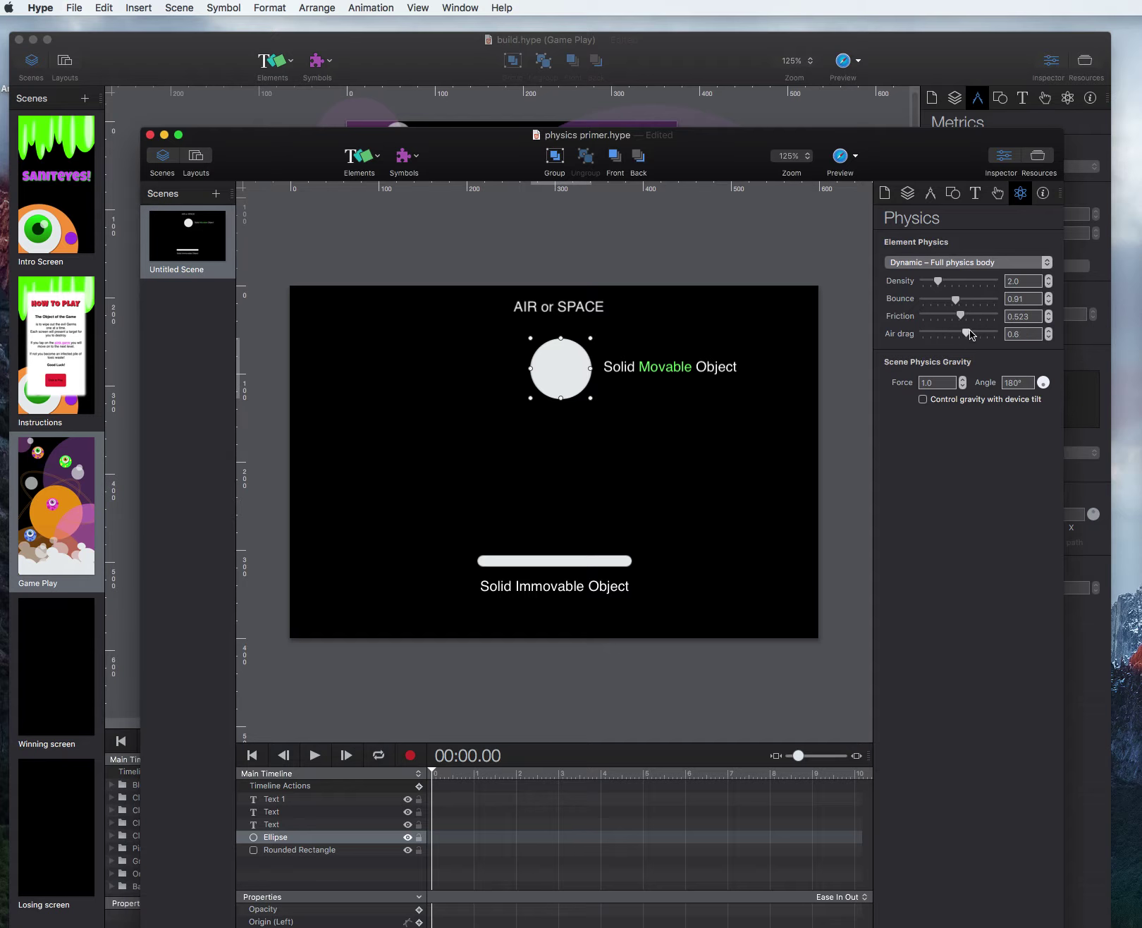
pyautogui.moveTo(985, 335)
pyautogui.mouseDown()
pyautogui.moveTo(971, 312)
pyautogui.moveTo(982, 311)
pyautogui.mouseUp()
pyautogui.click(840, 156)
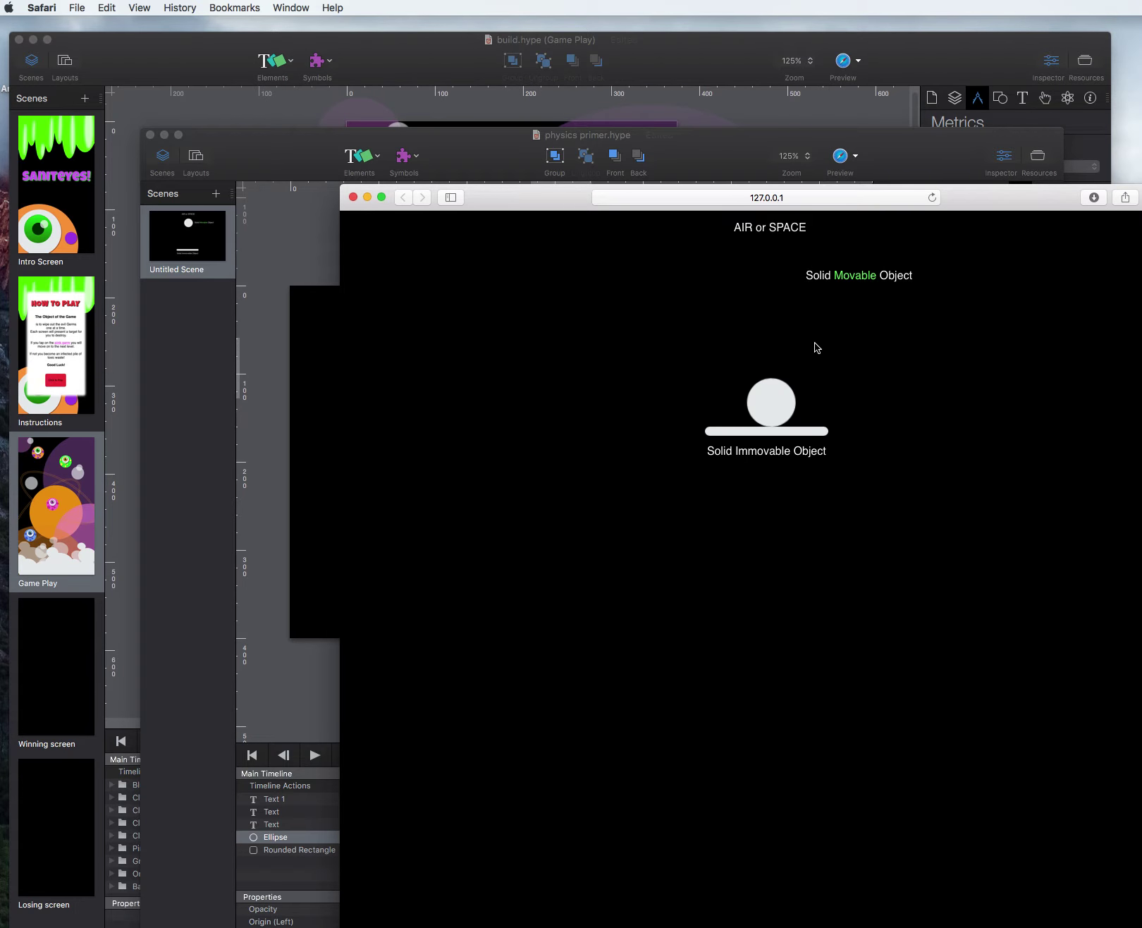
pyautogui.click(353, 198)
pyautogui.click(710, 692)
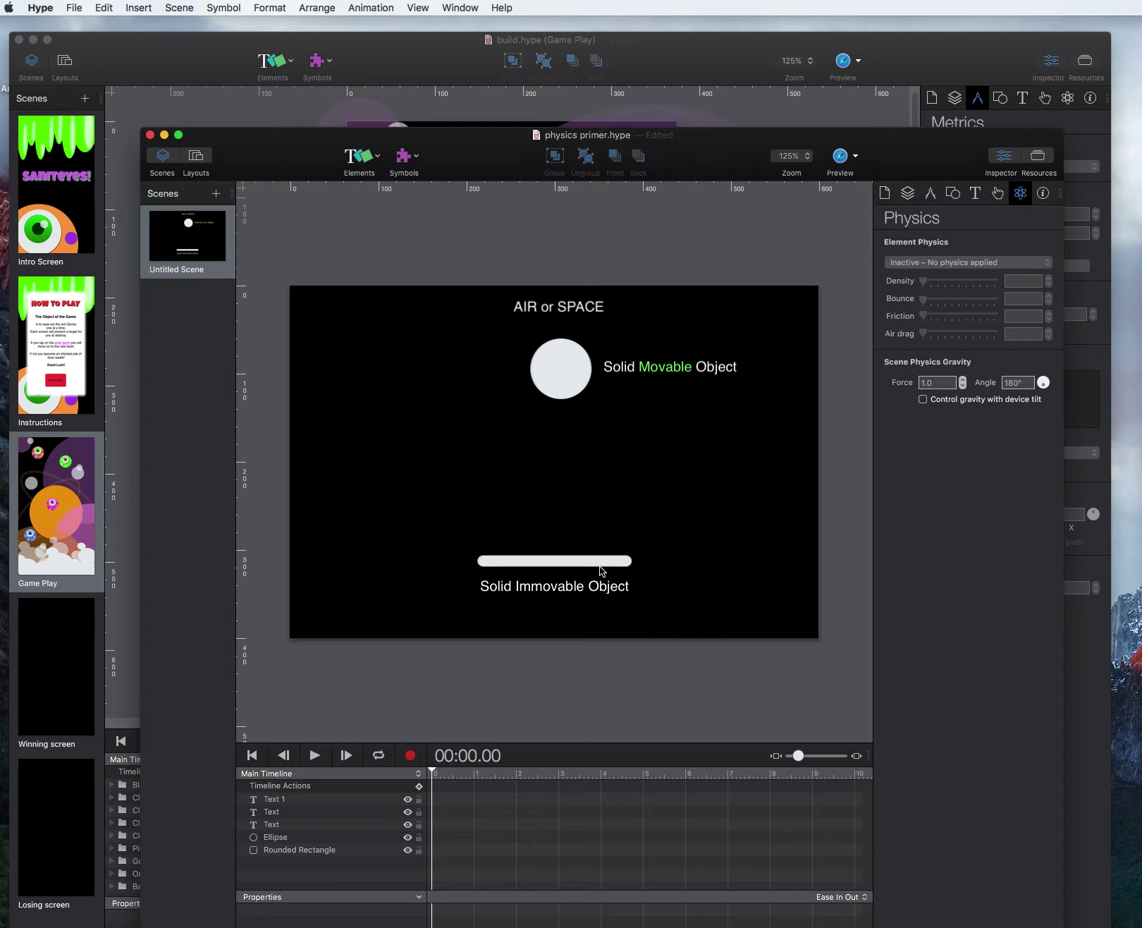
# Nudge the static bar and the circle so that the circle sits centered above the bar
pyautogui.moveTo(601, 567)
pyautogui.mouseDown()
pyautogui.moveTo(601, 502)
pyautogui.moveTo(604, 567)
pyautogui.mouseUp()
pyautogui.click(552, 371)
pyautogui.moveTo(552, 371)
pyautogui.mouseDown()
pyautogui.moveTo(560, 331)
pyautogui.moveTo(560, 579)
pyautogui.moveTo(551, 376)
pyautogui.mouseUp()
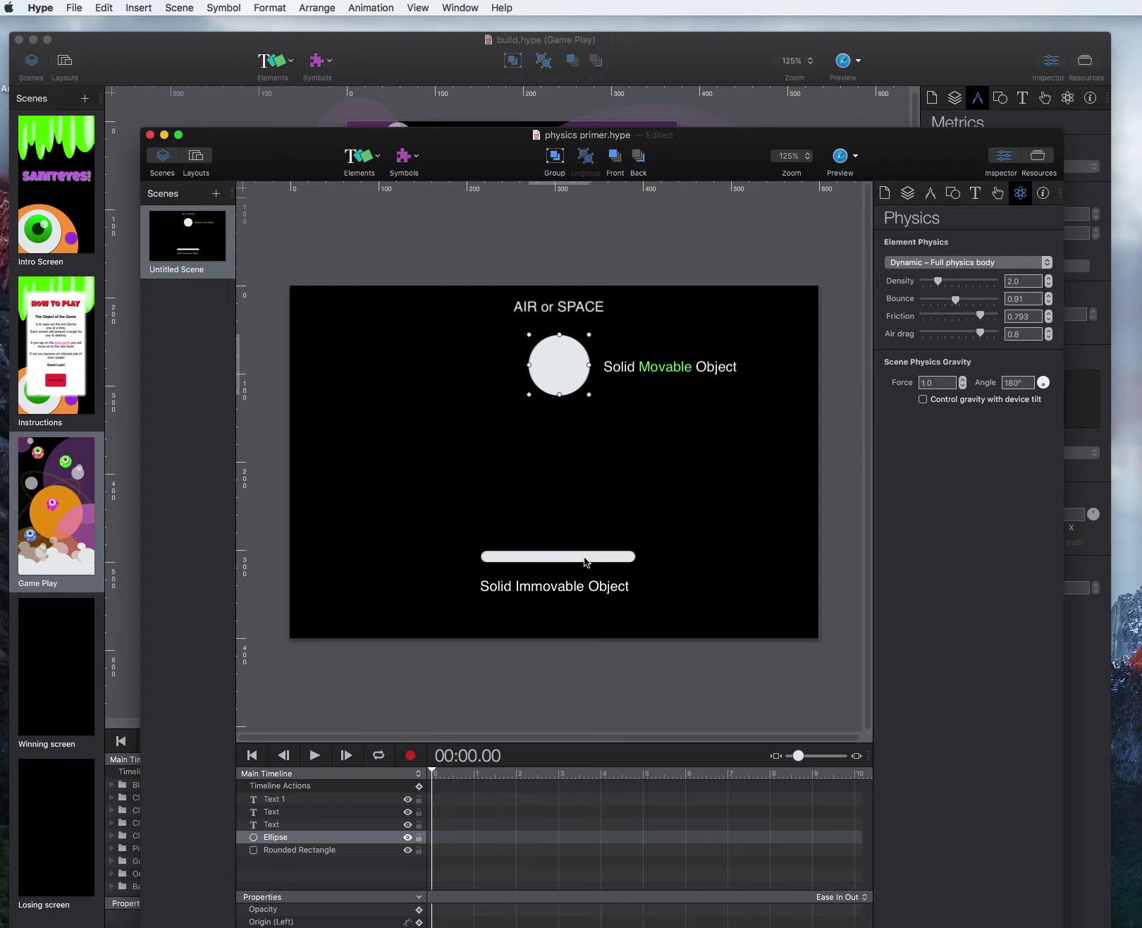
pyautogui.click(584, 557)
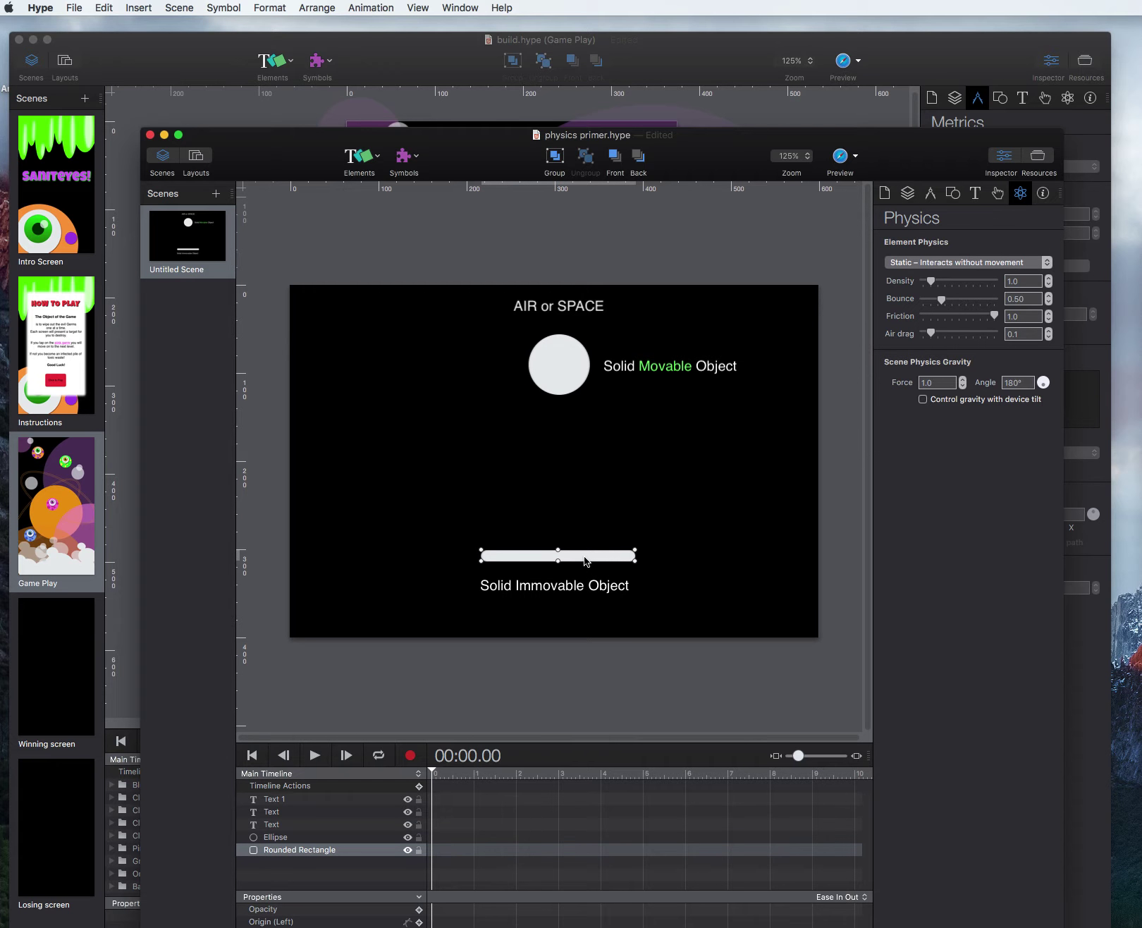
pyautogui.moveTo(584, 560)
pyautogui.mouseDown()
pyautogui.moveTo(498, 477)
pyautogui.moveTo(595, 581)
pyautogui.moveTo(574, 551)
pyautogui.moveTo(586, 565)
pyautogui.mouseUp()
pyautogui.click(703, 459)
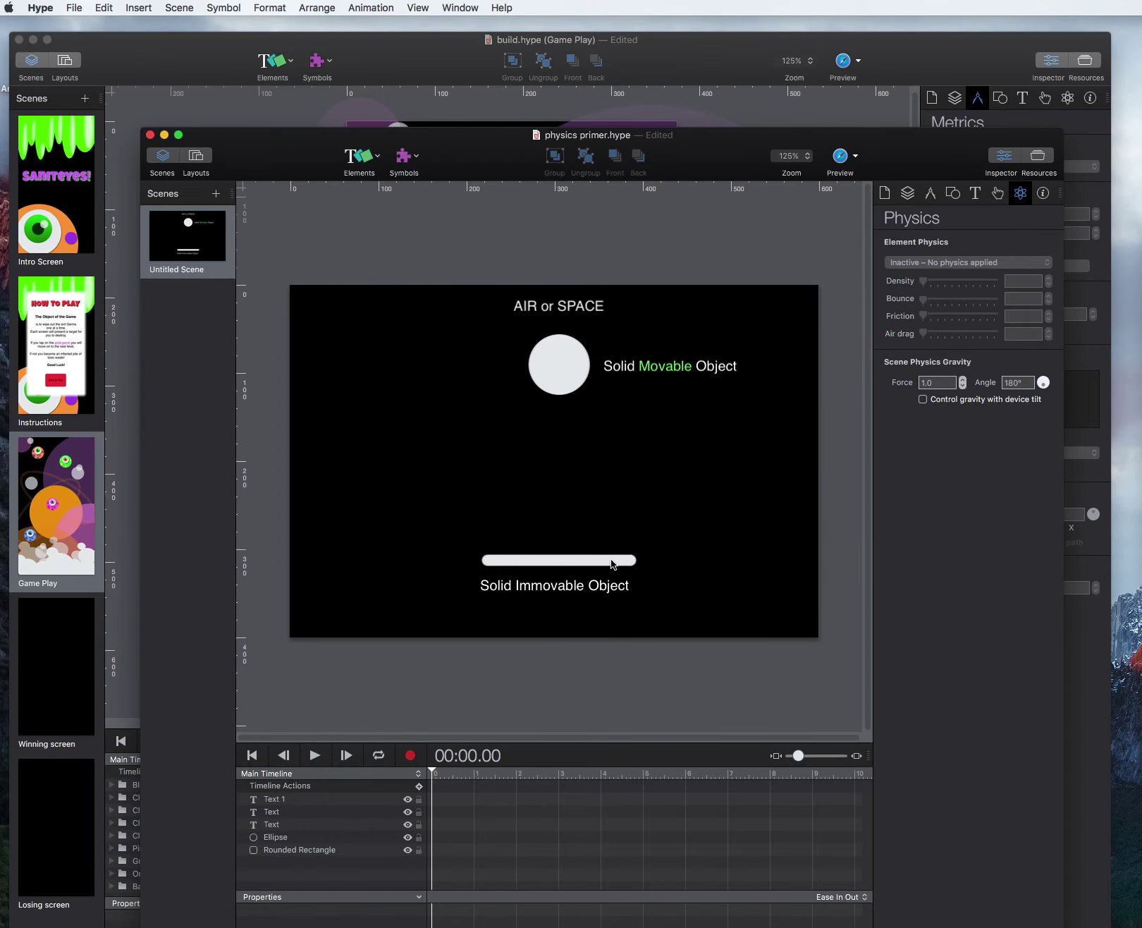
# Duplicate the static bar into four small obstacles of different shapes below the circle, and lengthen the original bar
pyautogui.click(612, 562)
pyautogui.moveTo(612, 562); pyautogui.dragTo(637, 457)
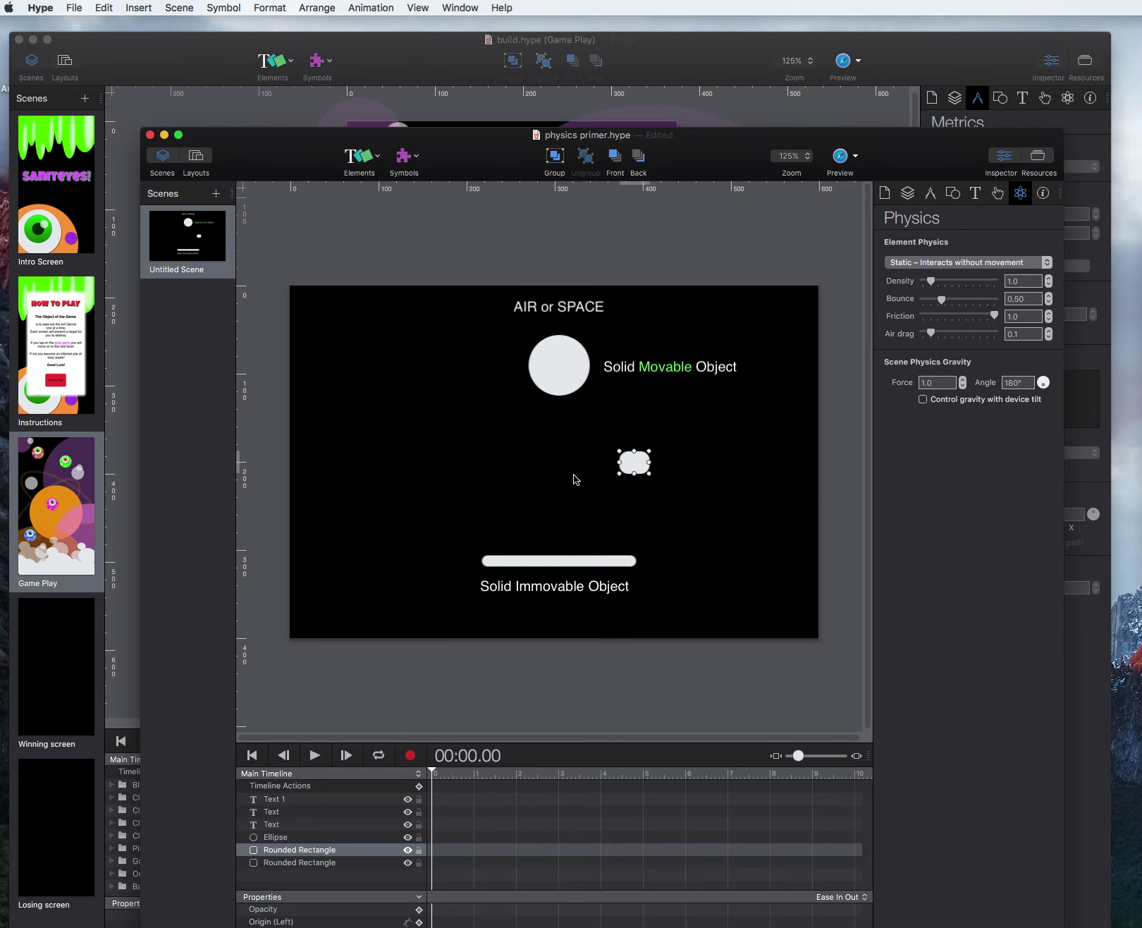
pyautogui.moveTo(640, 470); pyautogui.dragTo(336, 563)
pyautogui.click(490, 562)
pyautogui.moveTo(557, 439); pyautogui.dragTo(562, 479)
# Rotate the thin obstacle 31° about Z, place it at left 234 px and top 239 px, and preview the scene
pyautogui.click(930, 193)
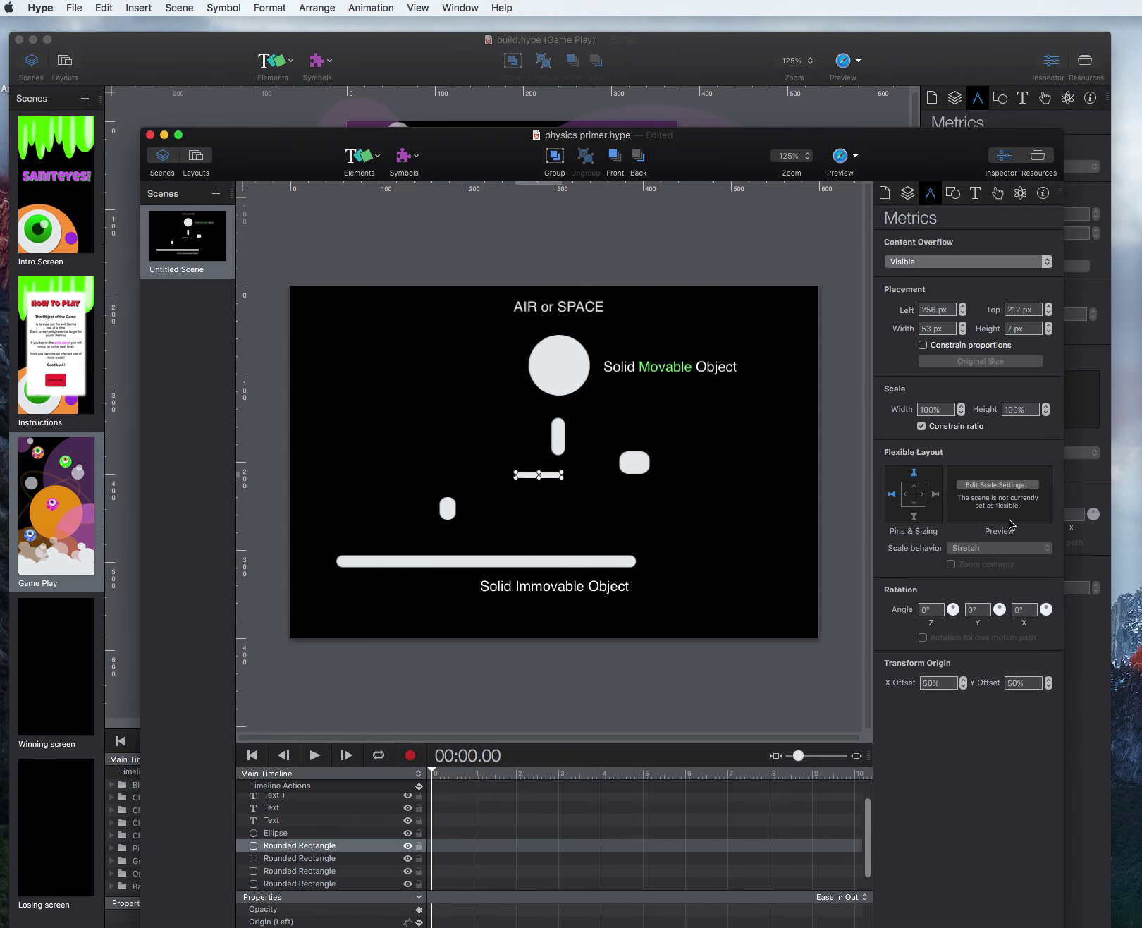
pyautogui.moveTo(951, 611); pyautogui.dragTo(955, 611)
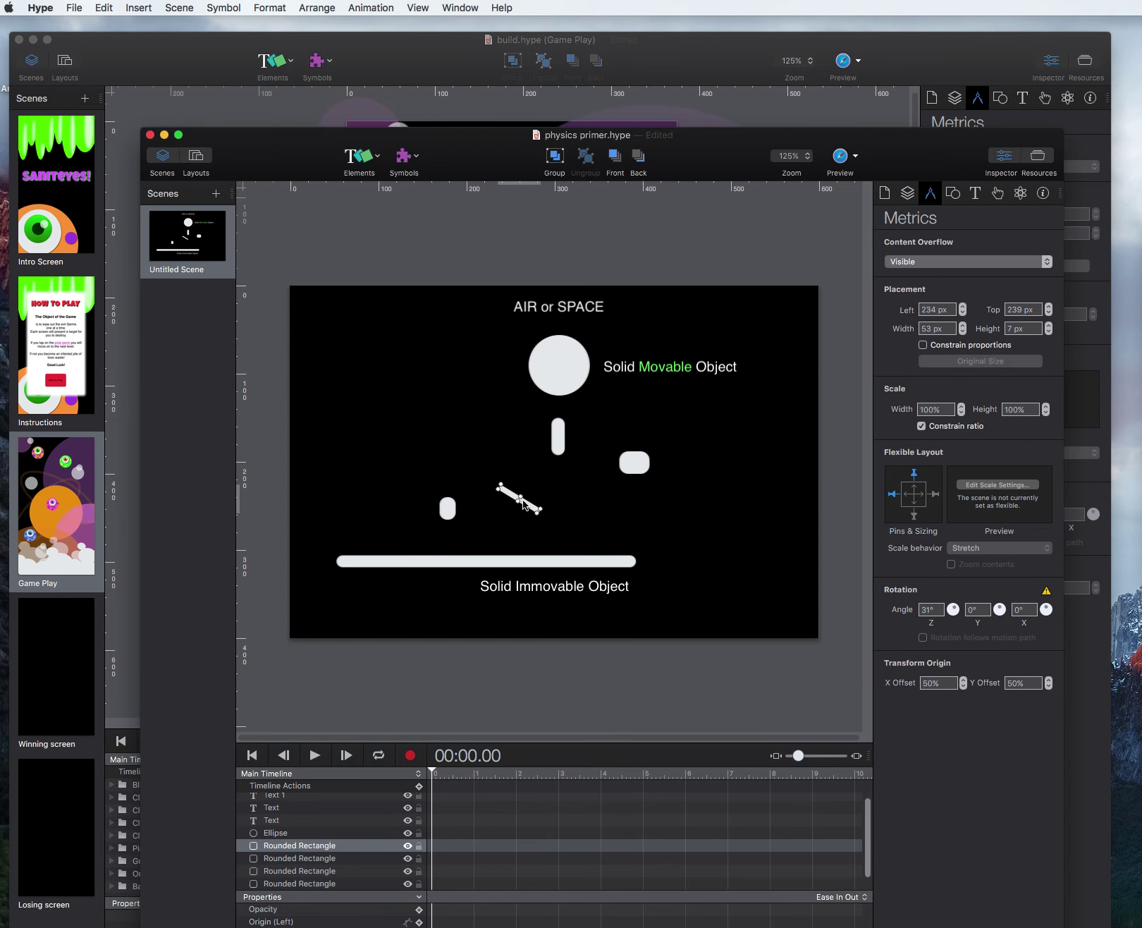
pyautogui.click(830, 524)
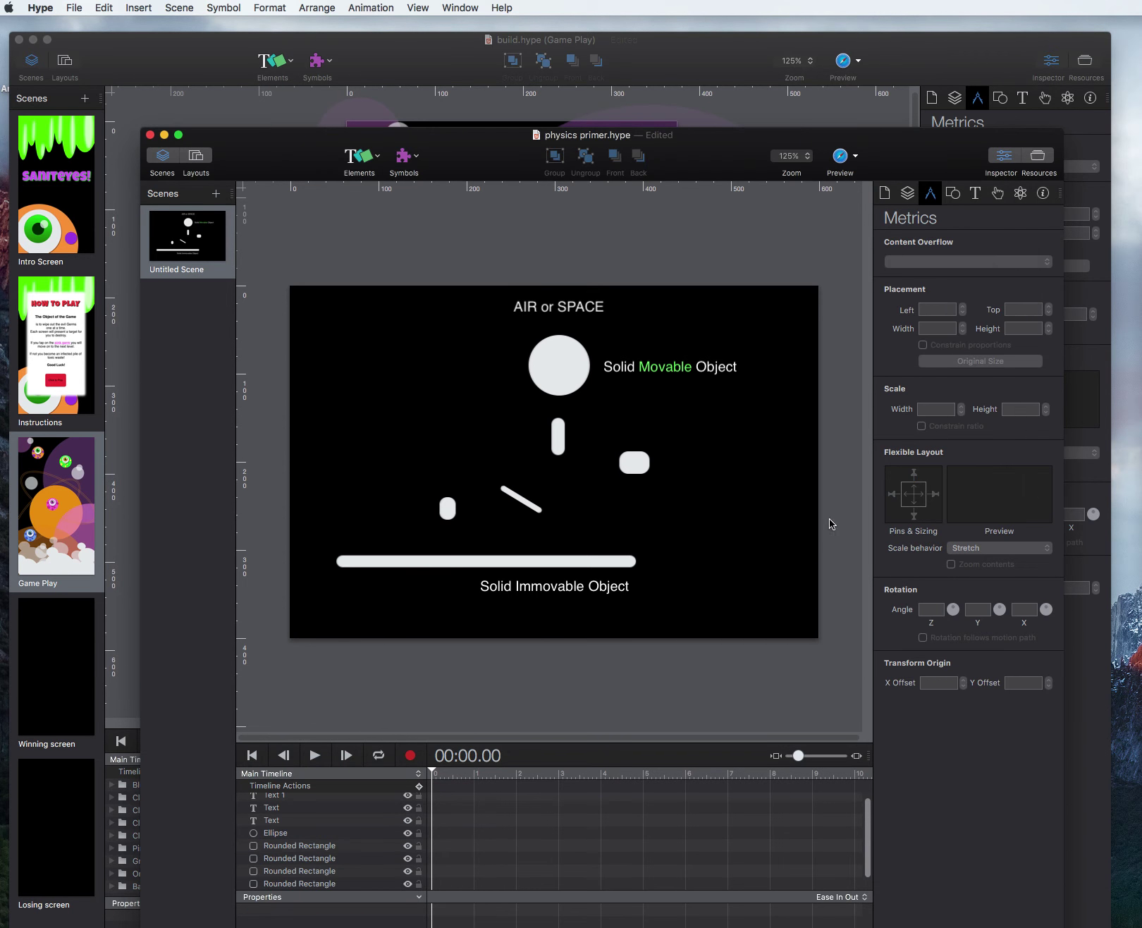
pyautogui.click(840, 156)
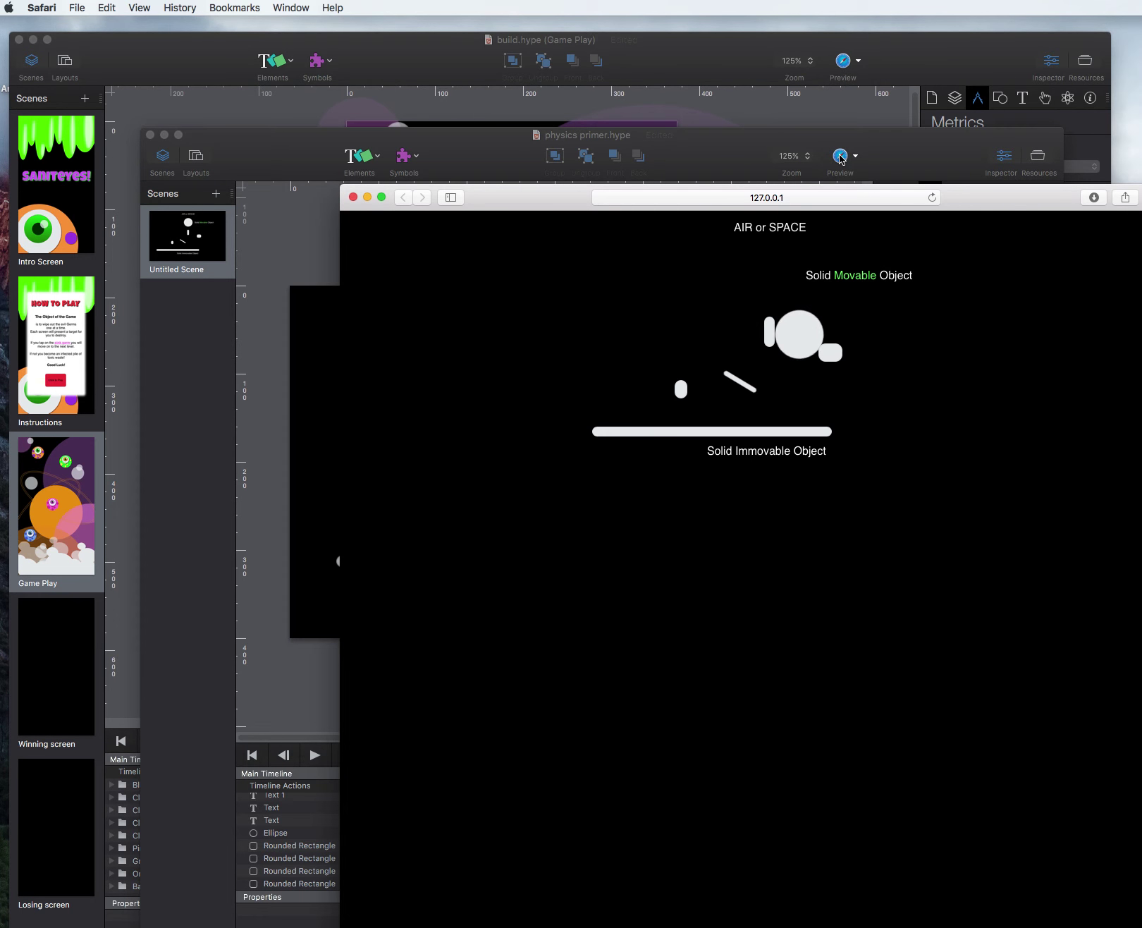
pyautogui.click(353, 197)
# Shift the rightmost obstacle outward to left 386 px, and preview the circle with density 0.825, friction 0.264 and air drag 0.437
pyautogui.moveTo(624, 473); pyautogui.dragTo(634, 473)
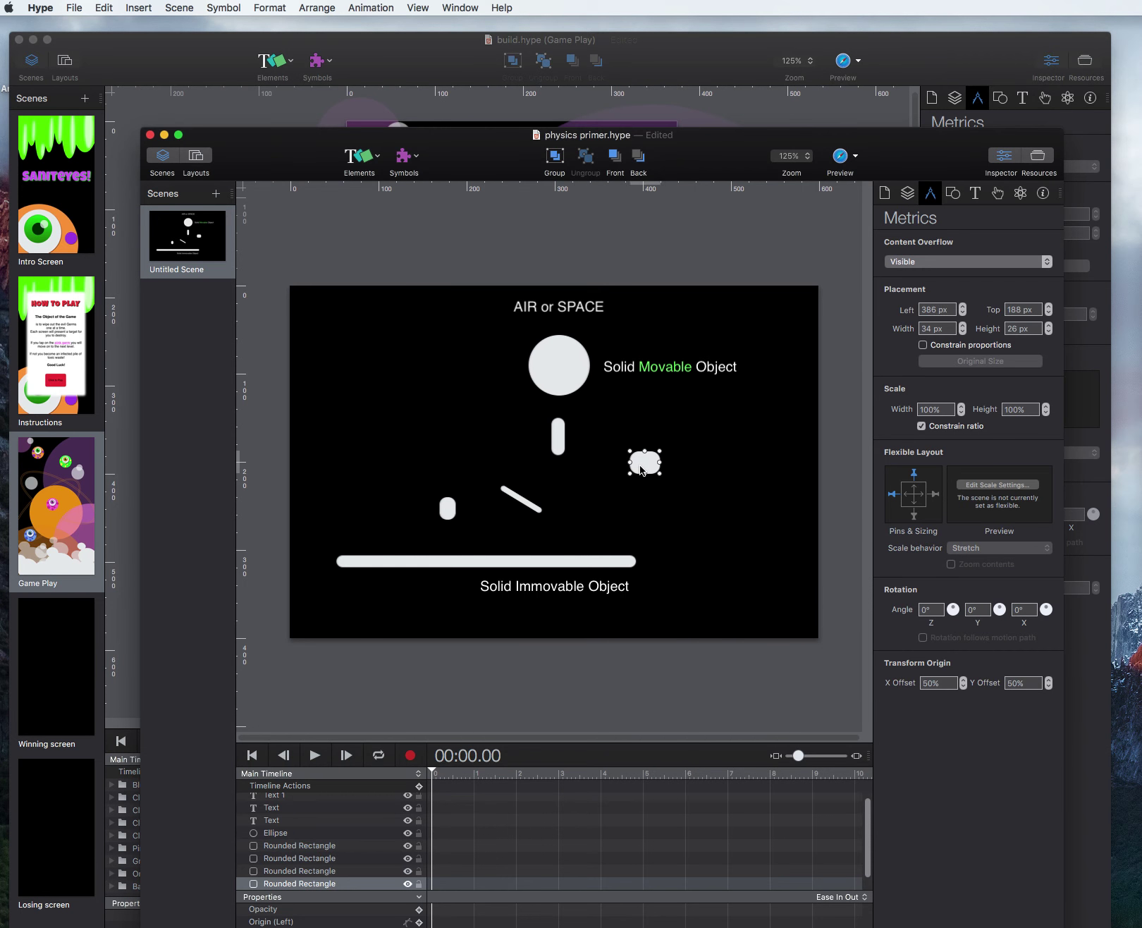
pyautogui.click(566, 376)
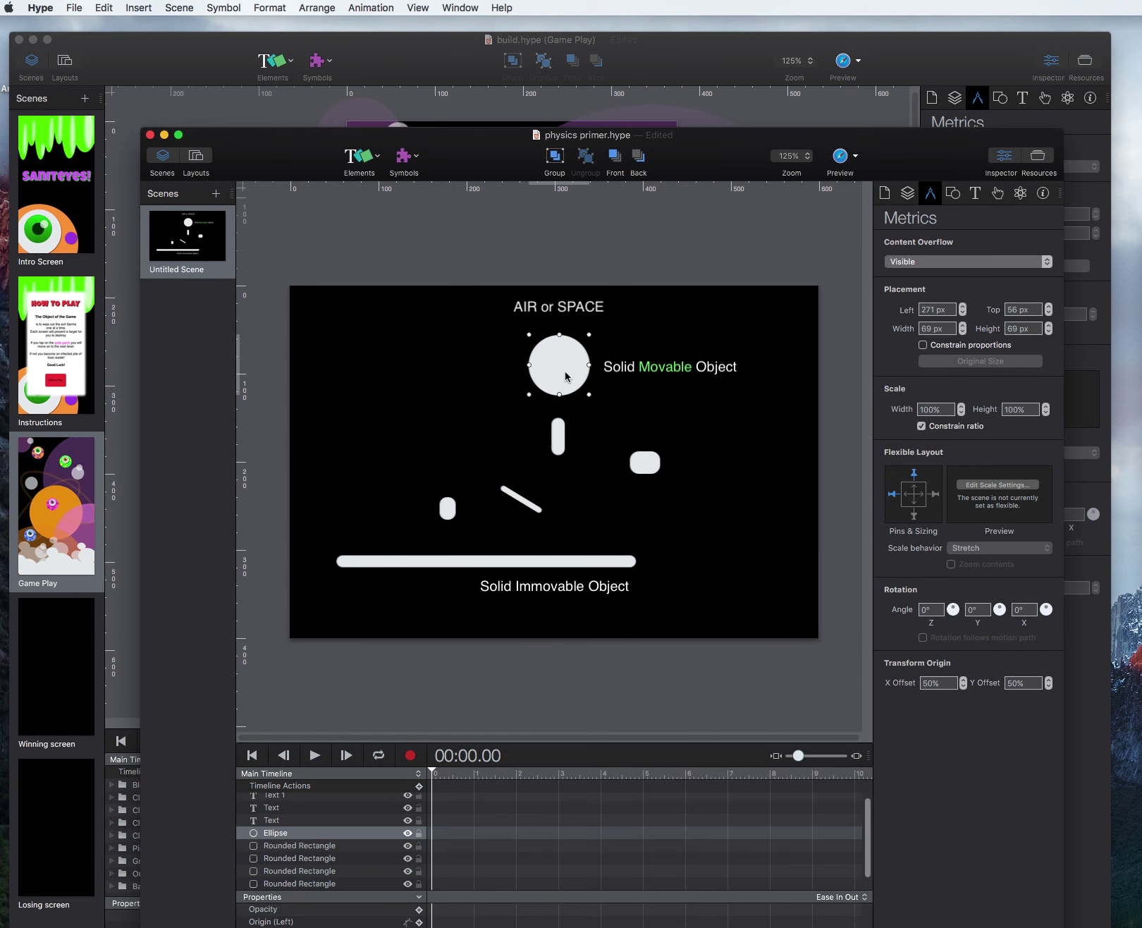
pyautogui.click(1020, 193)
pyautogui.moveTo(939, 282); pyautogui.dragTo(956, 333)
pyautogui.click(840, 157)
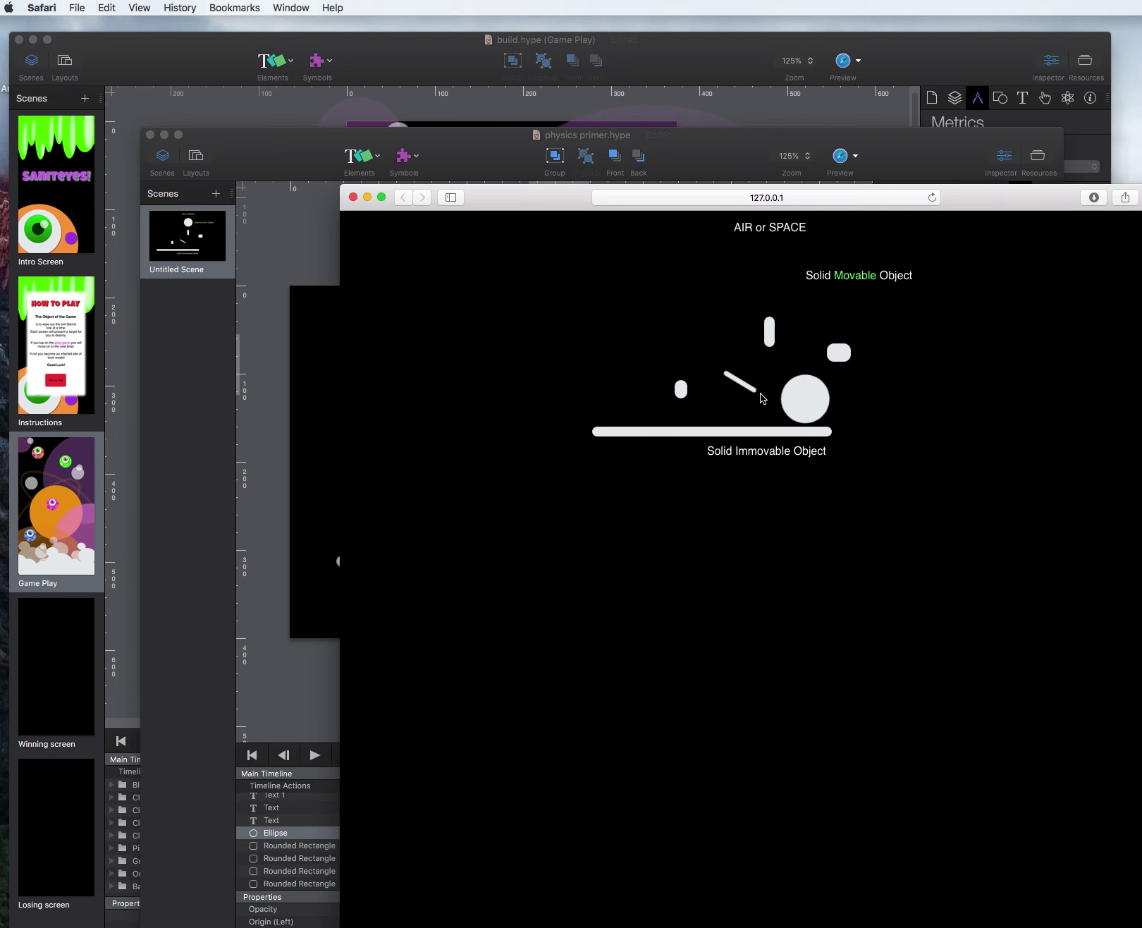
pyautogui.click(353, 197)
# Rearrange the scene with the four obstacles spread across the upper half, the long bar below its label and the circle just above that label
pyautogui.moveTo(561, 374); pyautogui.dragTo(720, 557)
pyautogui.moveTo(645, 463); pyautogui.dragTo(460, 346)
pyautogui.moveTo(558, 434); pyautogui.dragTo(561, 396)
pyautogui.moveTo(502, 490); pyautogui.dragTo(638, 421)
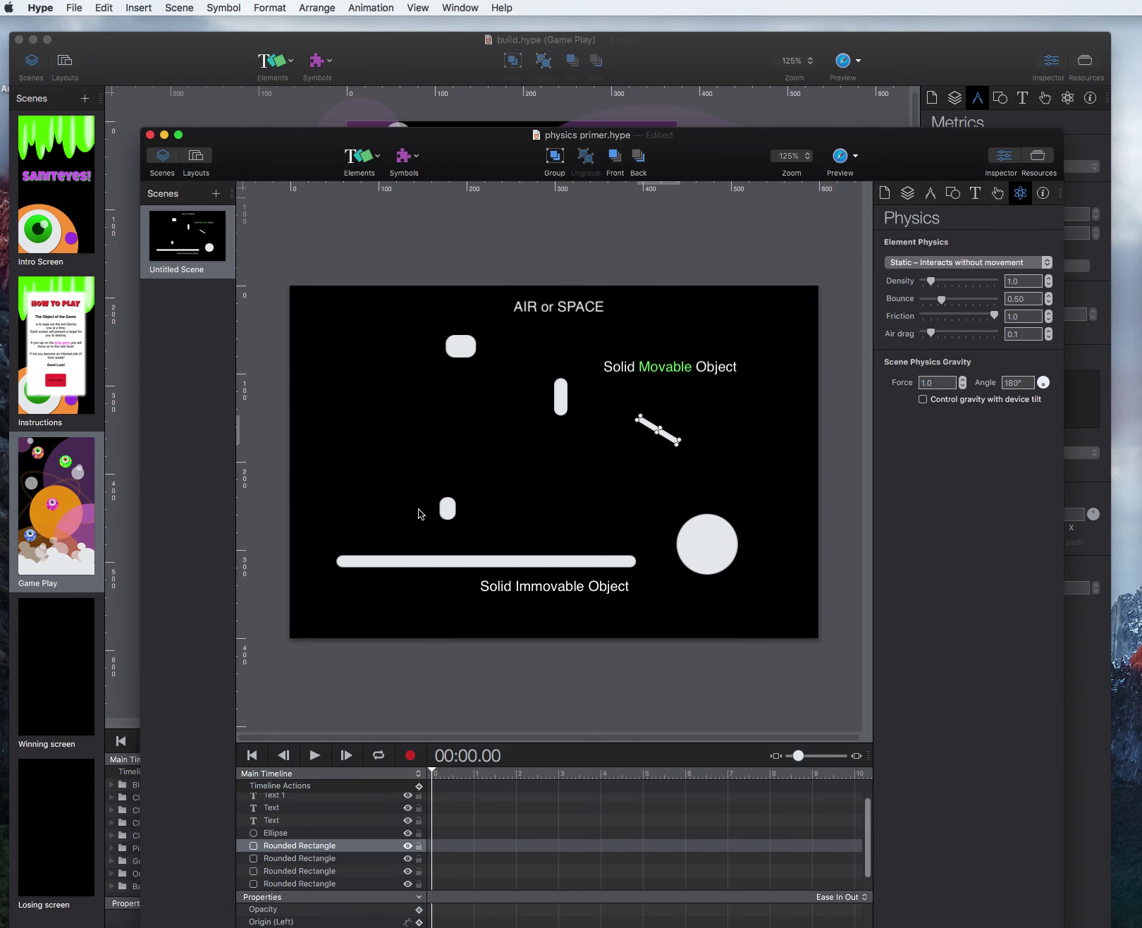
pyautogui.moveTo(442, 508); pyautogui.dragTo(473, 436)
pyautogui.moveTo(517, 565); pyautogui.dragTo(592, 616)
pyautogui.moveTo(713, 537); pyautogui.dragTo(568, 523)
# Set the scene's gravity force to -1.00 and preview the circle's motion through the obstacles in the browser
pyautogui.click(962, 386)
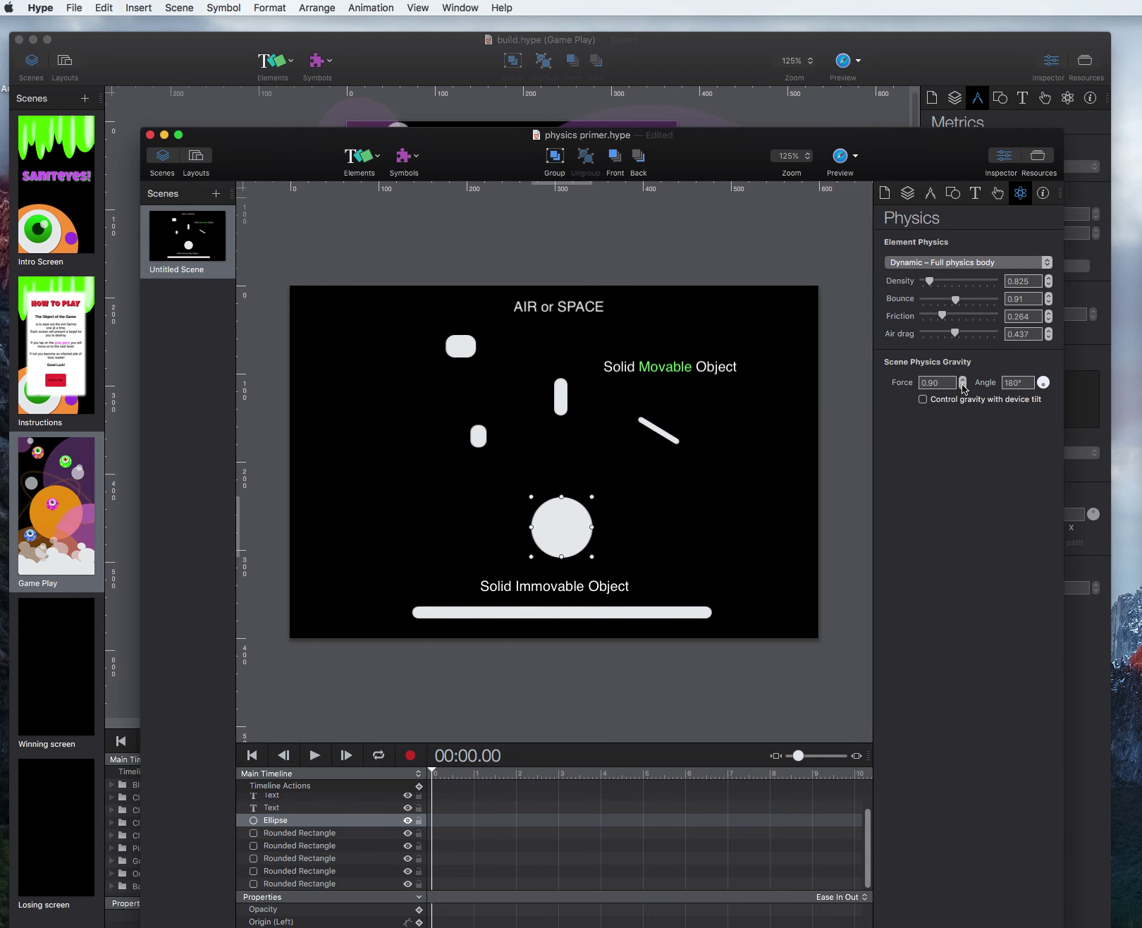
pyautogui.moveTo(941, 384); pyautogui.dragTo(919, 380)
pyautogui.click(964, 487)
pyautogui.click(839, 165)
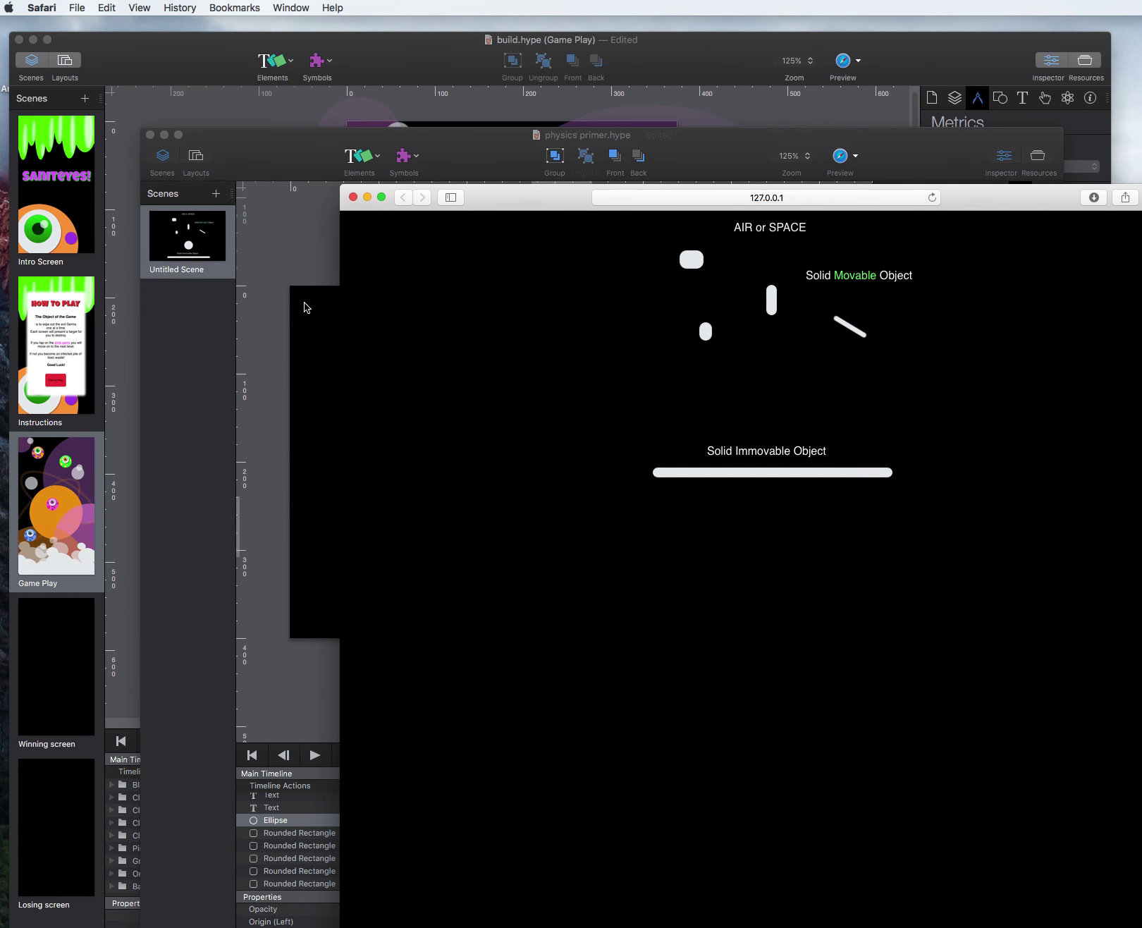
pyautogui.click(352, 197)
# Make the four small obstacles invisible by setting both their background fill and border style to None
pyautogui.moveTo(407, 354); pyautogui.dragTo(572, 459)
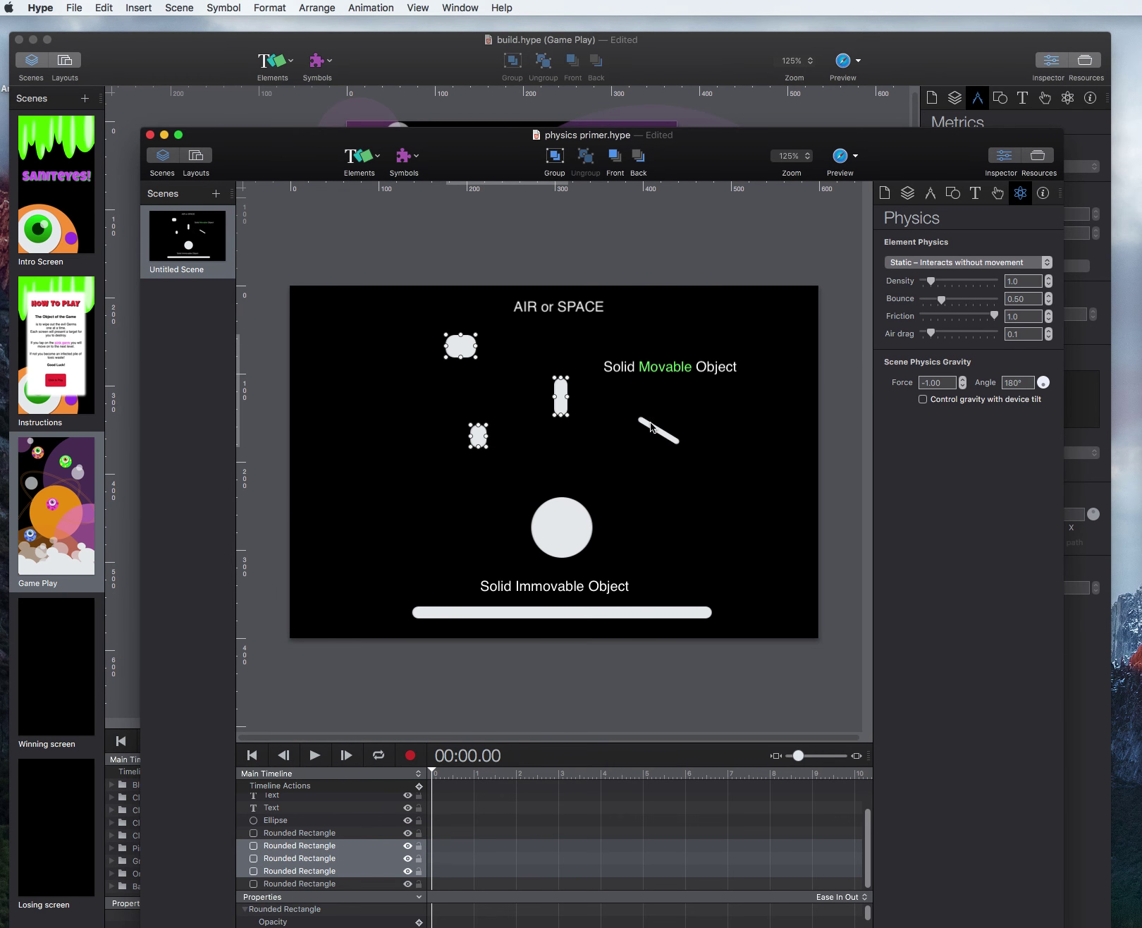
pyautogui.keyDown('shift'); pyautogui.click(650, 428); pyautogui.keyUp('shift')
pyautogui.click(737, 477)
pyautogui.click(657, 430)
pyautogui.keyDown('shift'); pyautogui.click(562, 403); pyautogui.keyUp('shift')
pyautogui.keyDown('shift'); pyautogui.click(477, 439); pyautogui.keyUp('shift')
pyautogui.keyDown('shift'); pyautogui.click(462, 353); pyautogui.keyUp('shift')
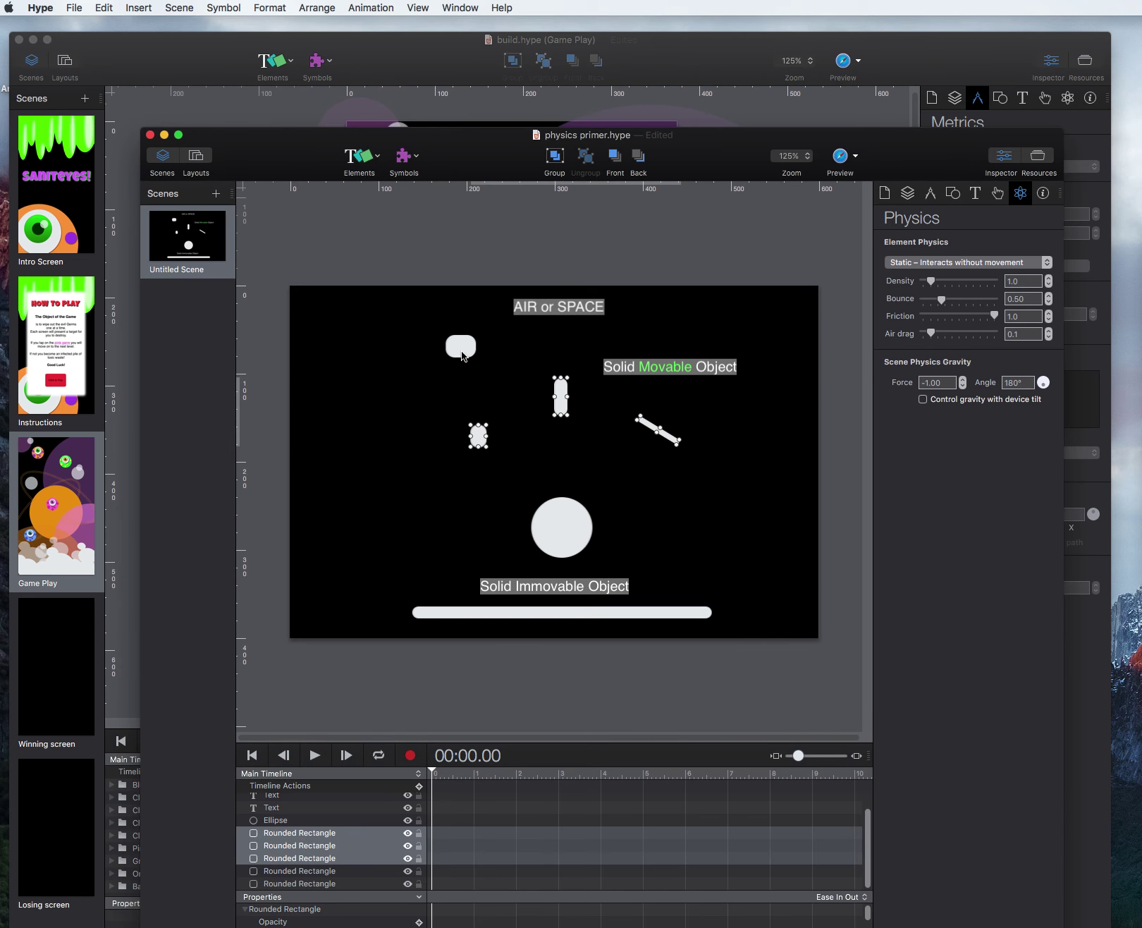
pyautogui.click(952, 193)
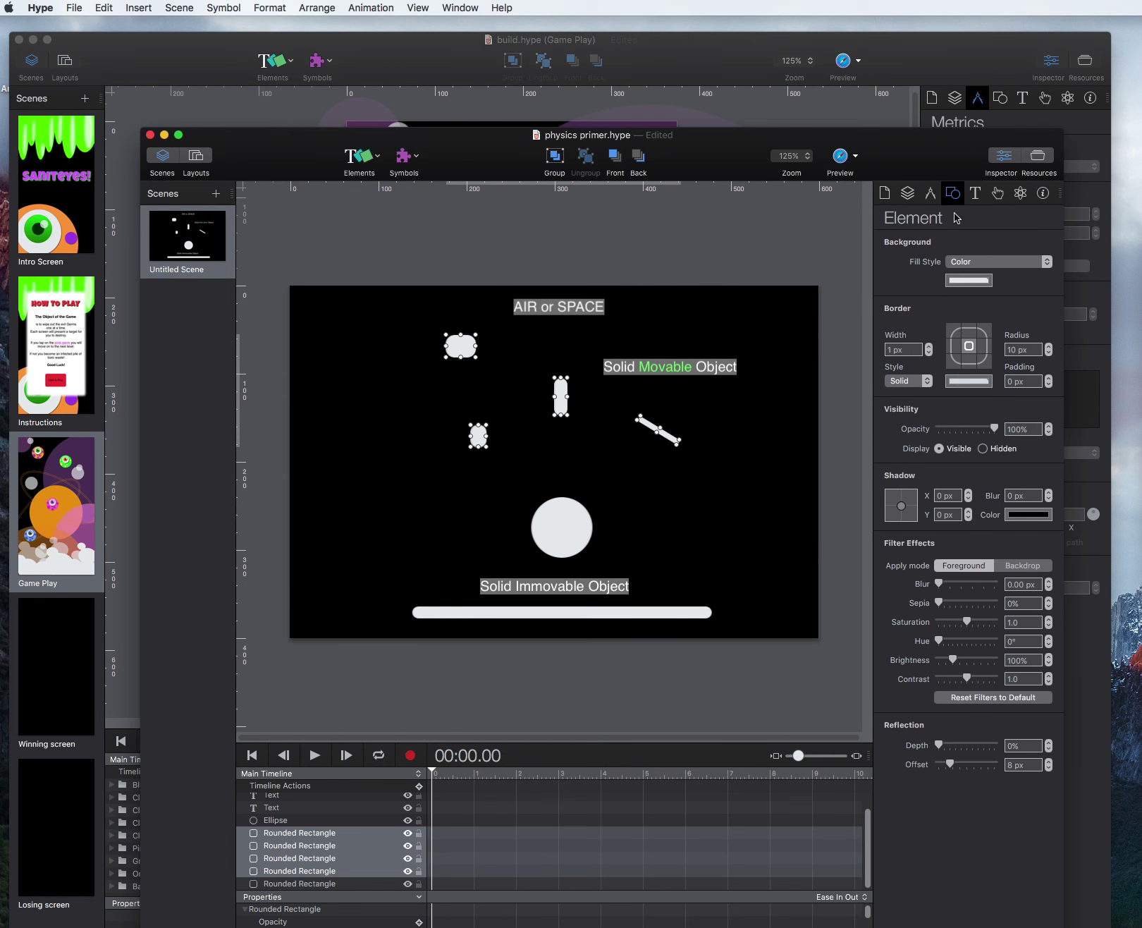
pyautogui.click(974, 264)
pyautogui.click(963, 248)
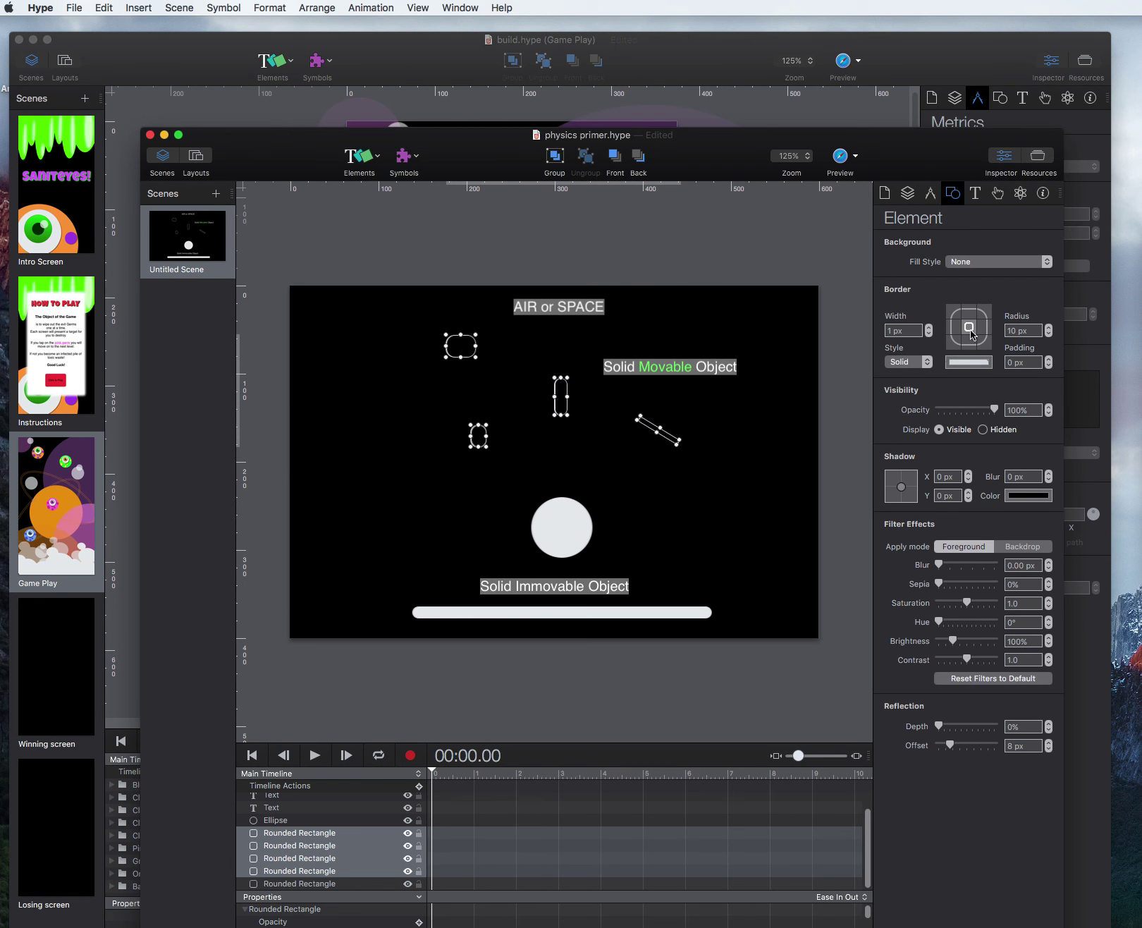
pyautogui.click(926, 362)
pyautogui.click(900, 350)
# Preview the scene in the browser and replay the circle's motion against the invisible obstacles several times
pyautogui.click(840, 155)
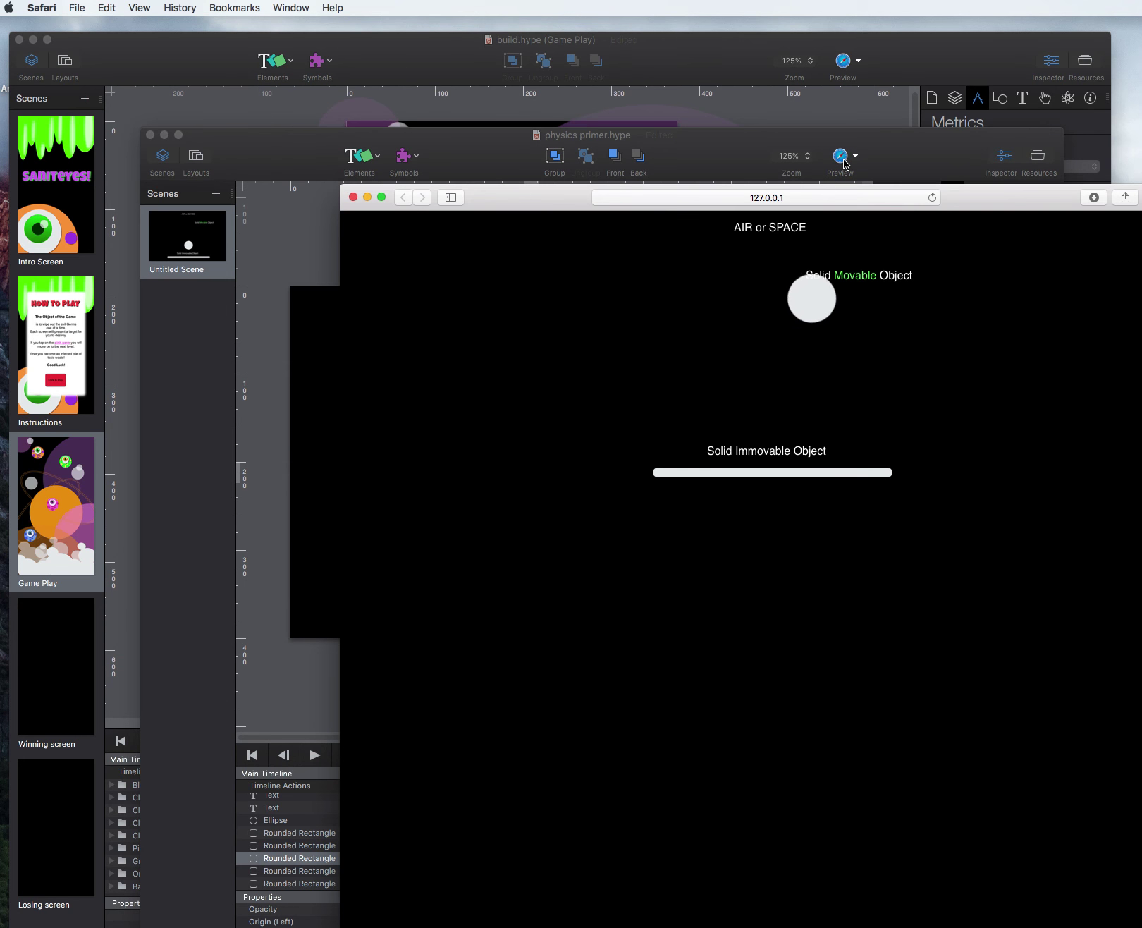
pyautogui.click(931, 198)
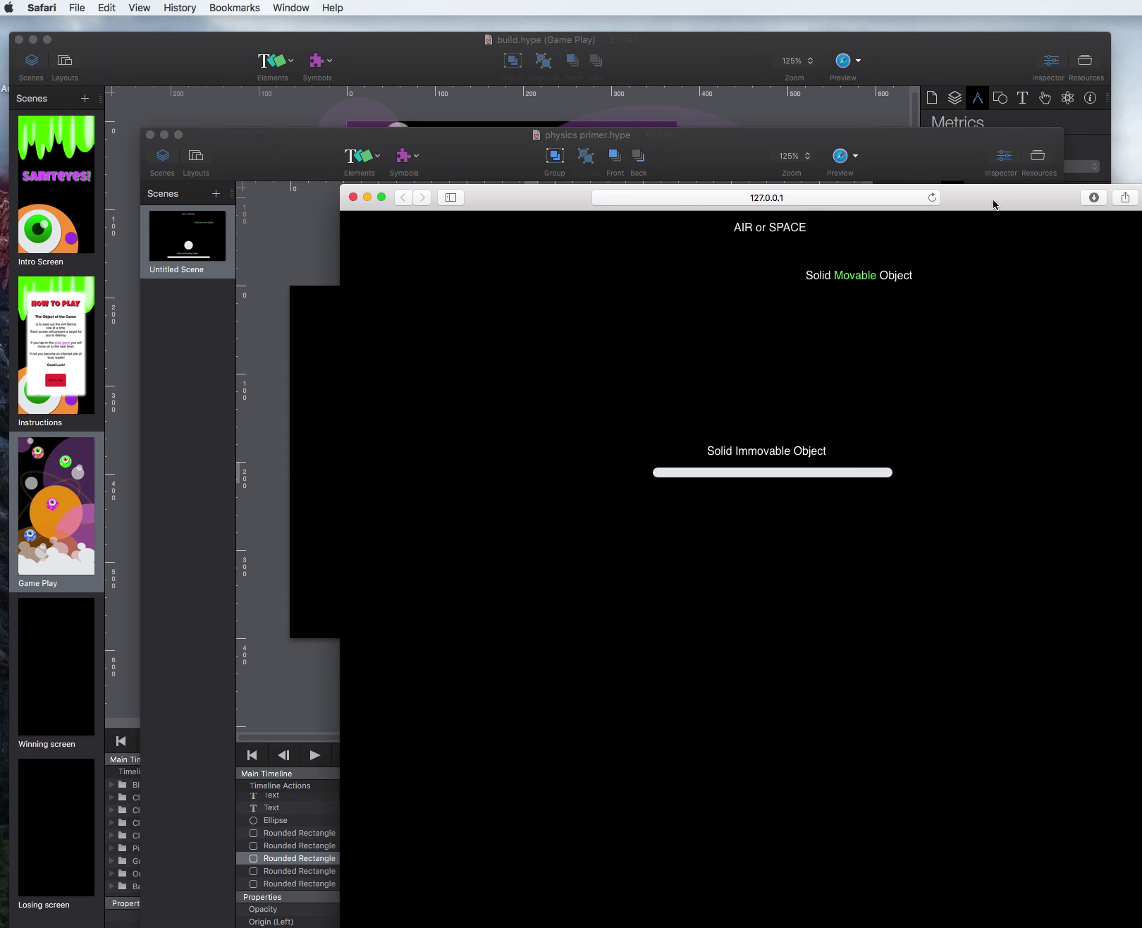
pyautogui.click(932, 198)
pyautogui.click(932, 198)
# Close the browser preview and switch to the Game Play scene in the build.hype document
pyautogui.click(354, 197)
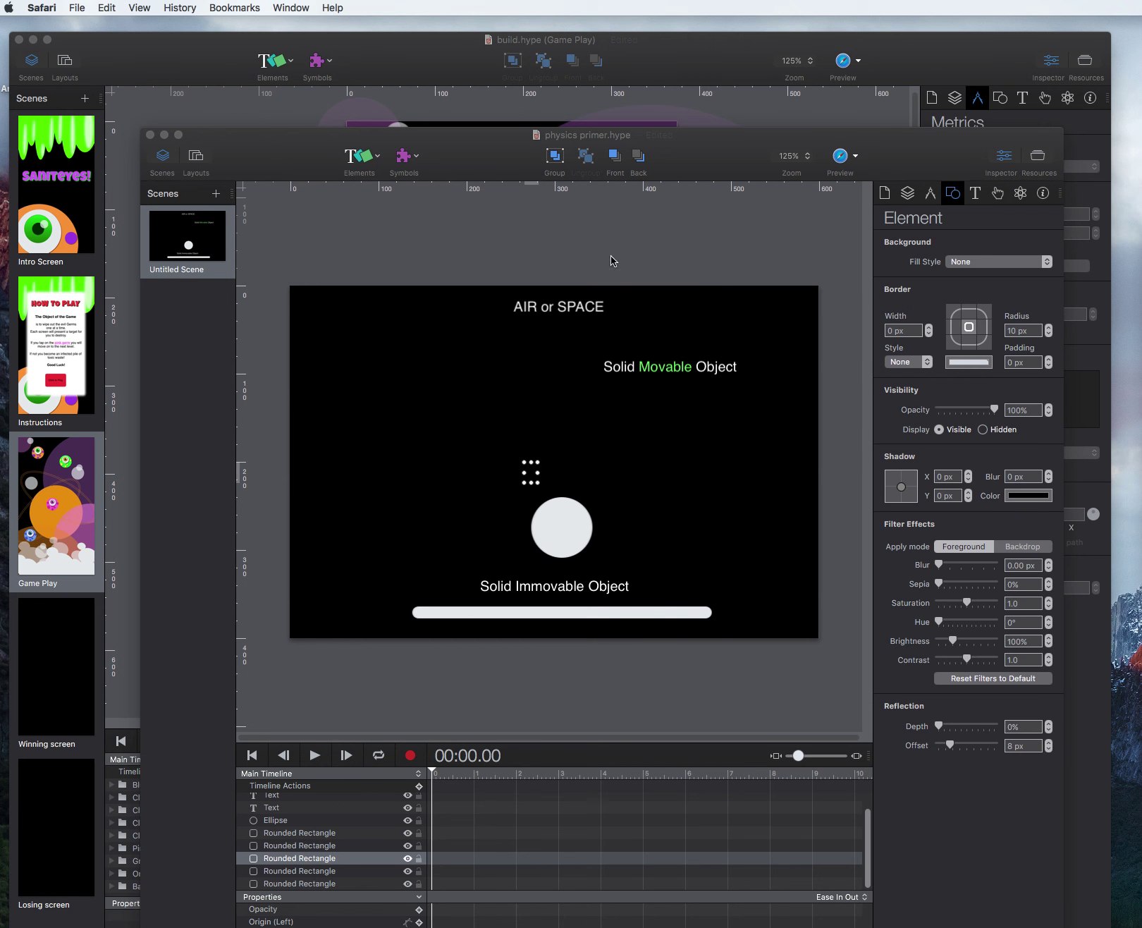
pyautogui.click(255, 114)
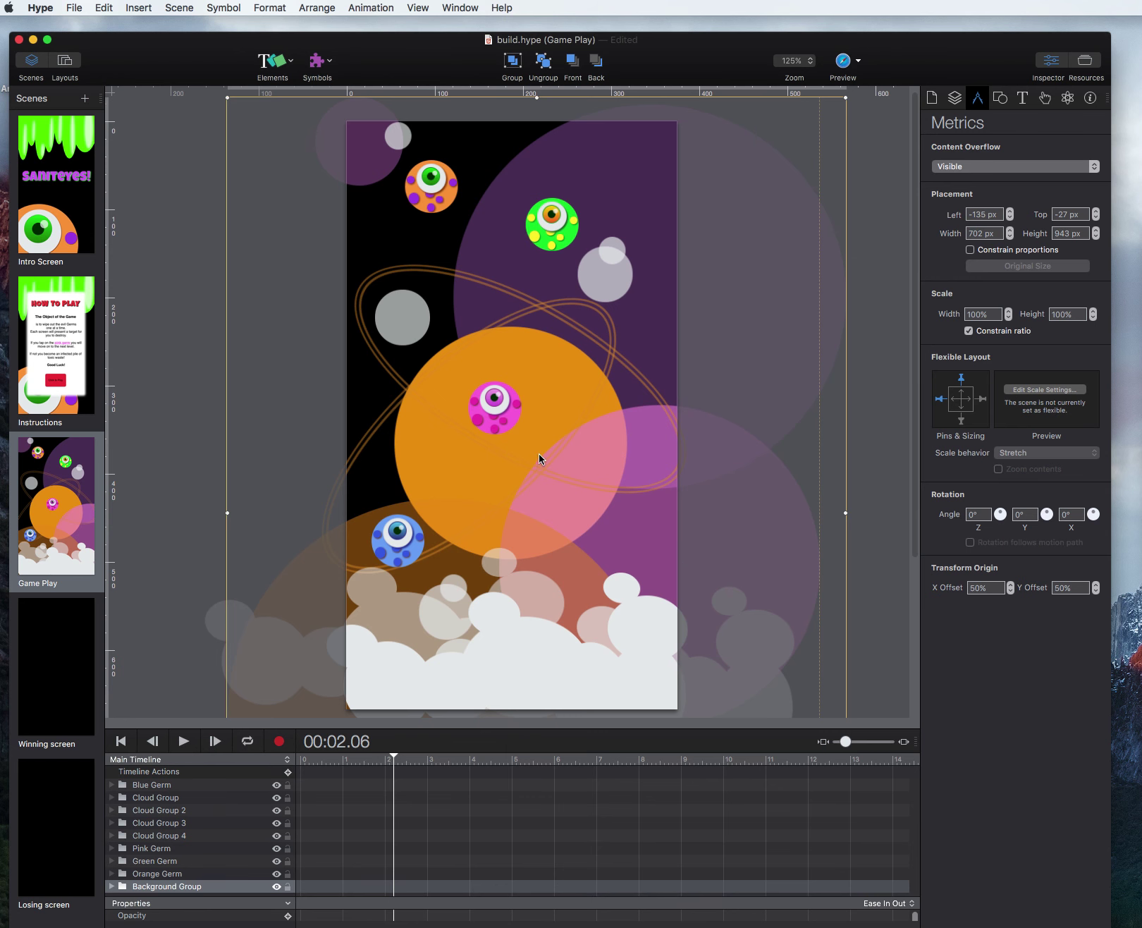
pyautogui.scroll(1, 541, 449)
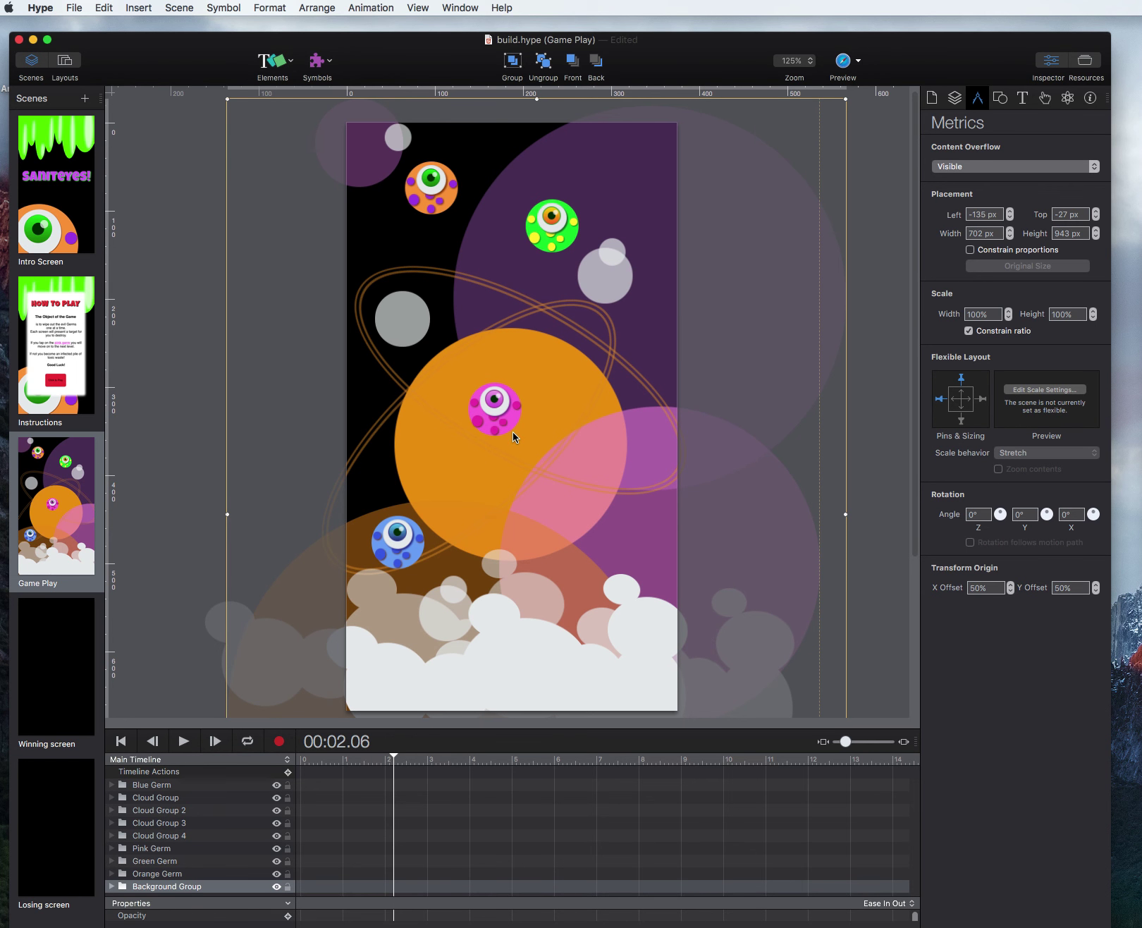